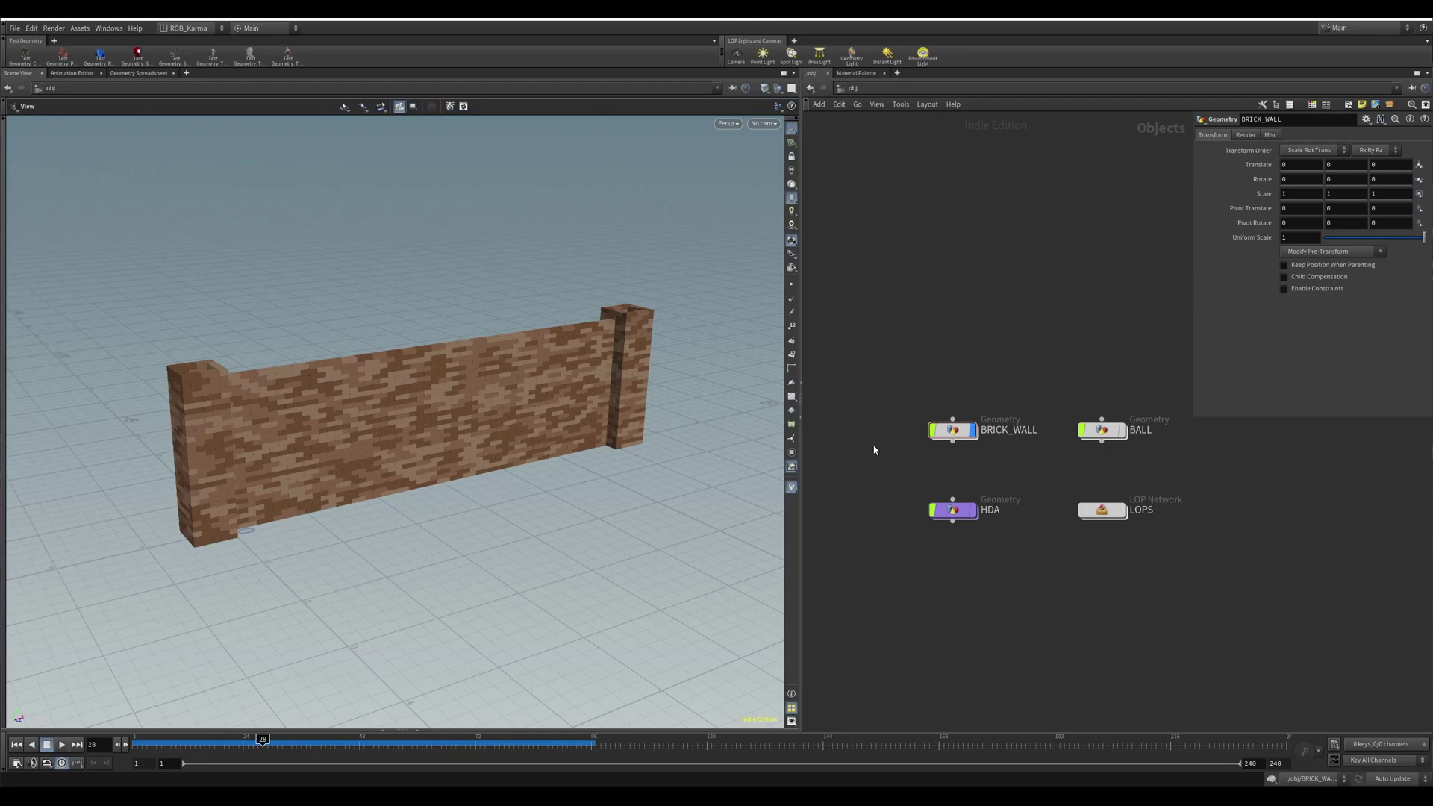
Inspect the full brick wall and its individual bricks up close from several angles.
mouse_move(952, 441)
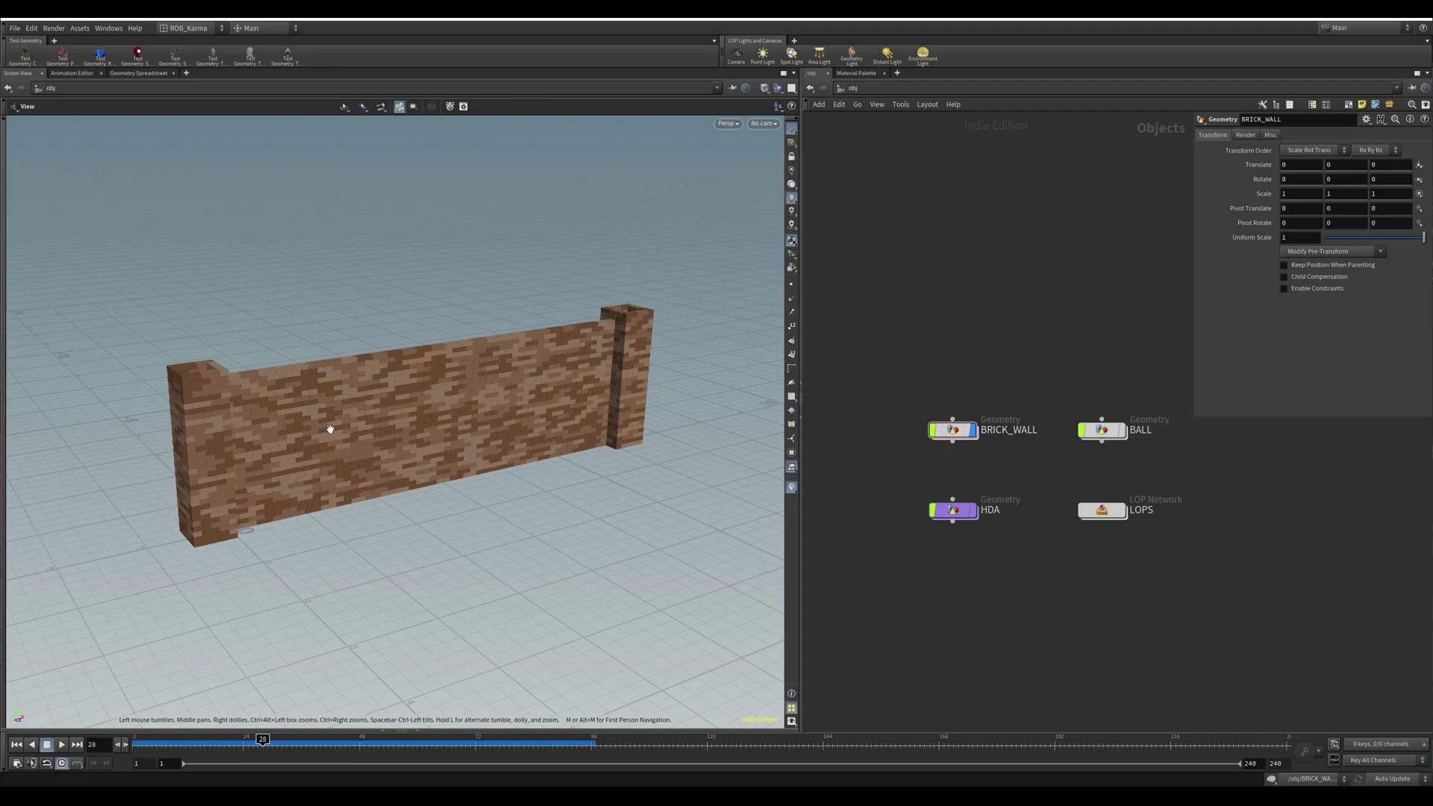
right_drag(331, 429, 552, 395)
middle_drag(523, 361, 570, 336)
right_drag(470, 279, 603, 258)
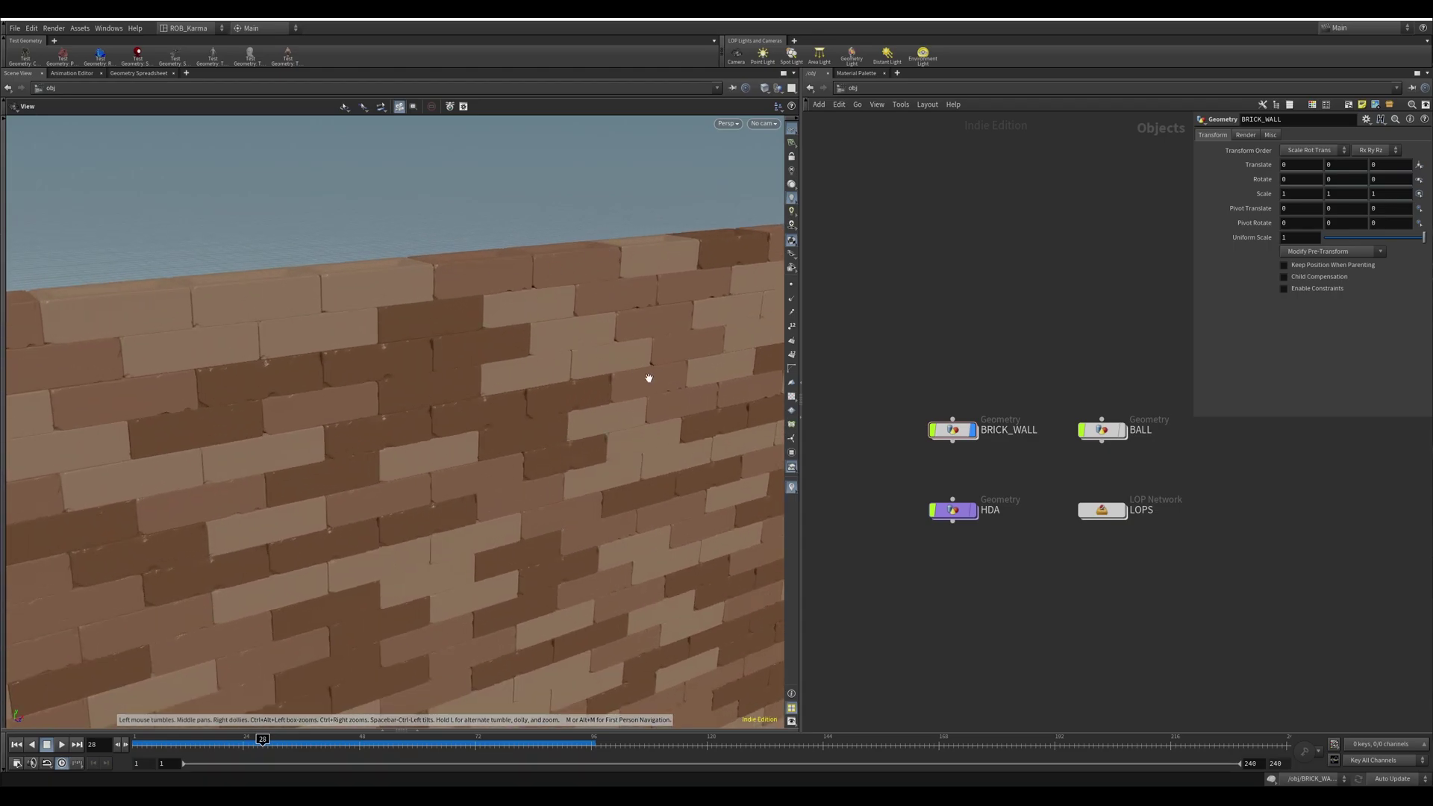
right_drag(648, 377, 415, 384)
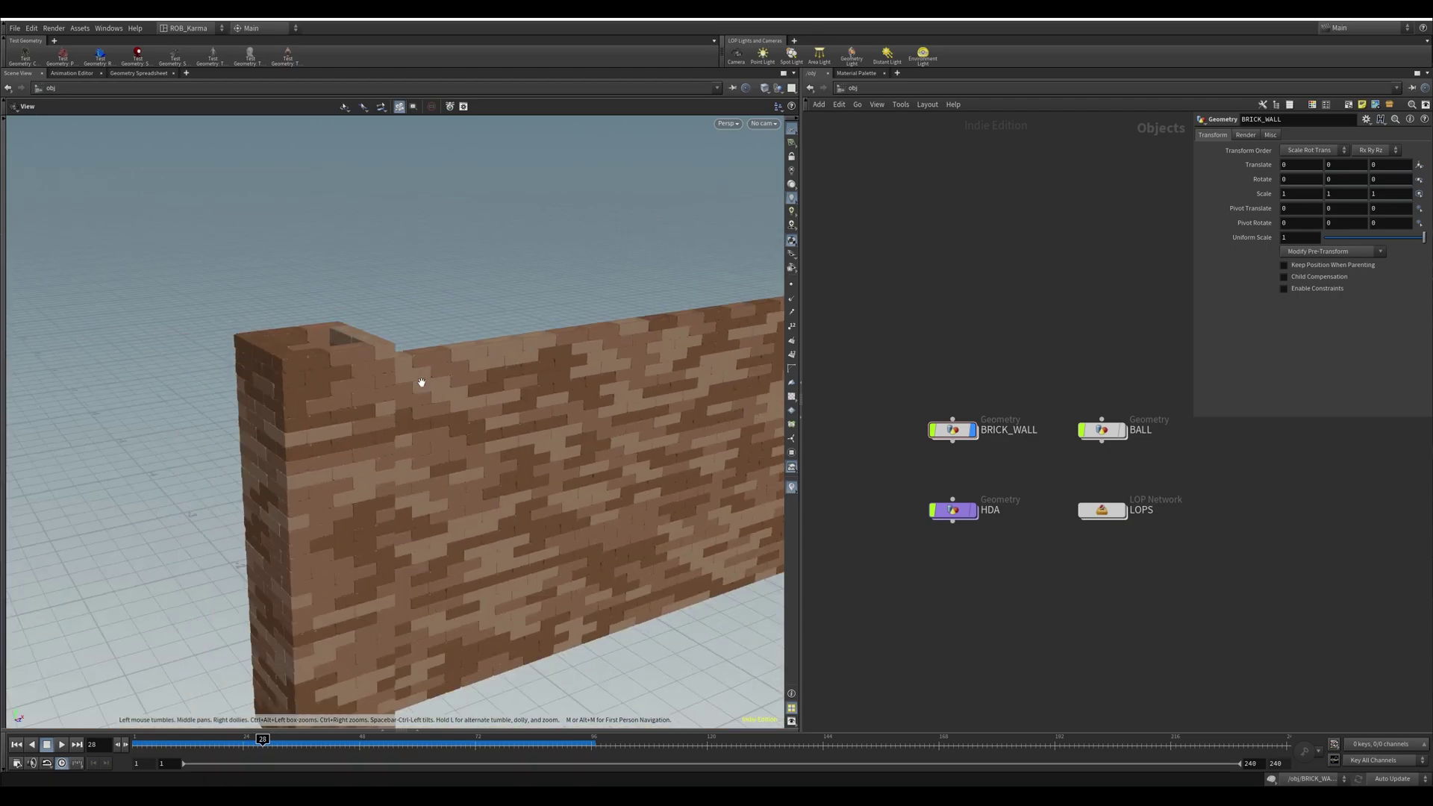
Enter the inner BRICK_WALL subnetwork and frame the OUT_BRICKS geometry to examine the overlapping bricks.
double_click(957, 434)
double_click(1017, 366)
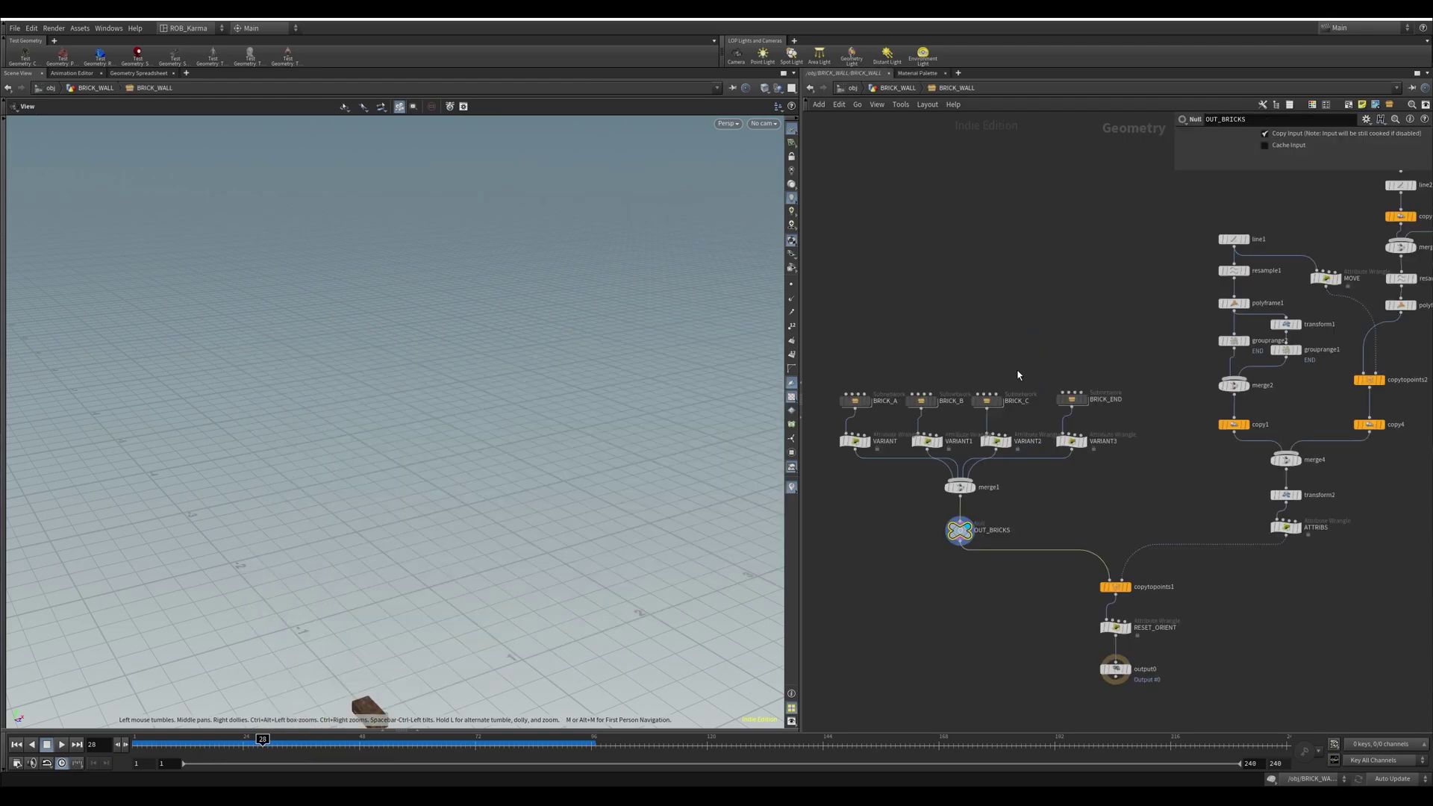
key(space+g)
drag(560, 489, 646, 477)
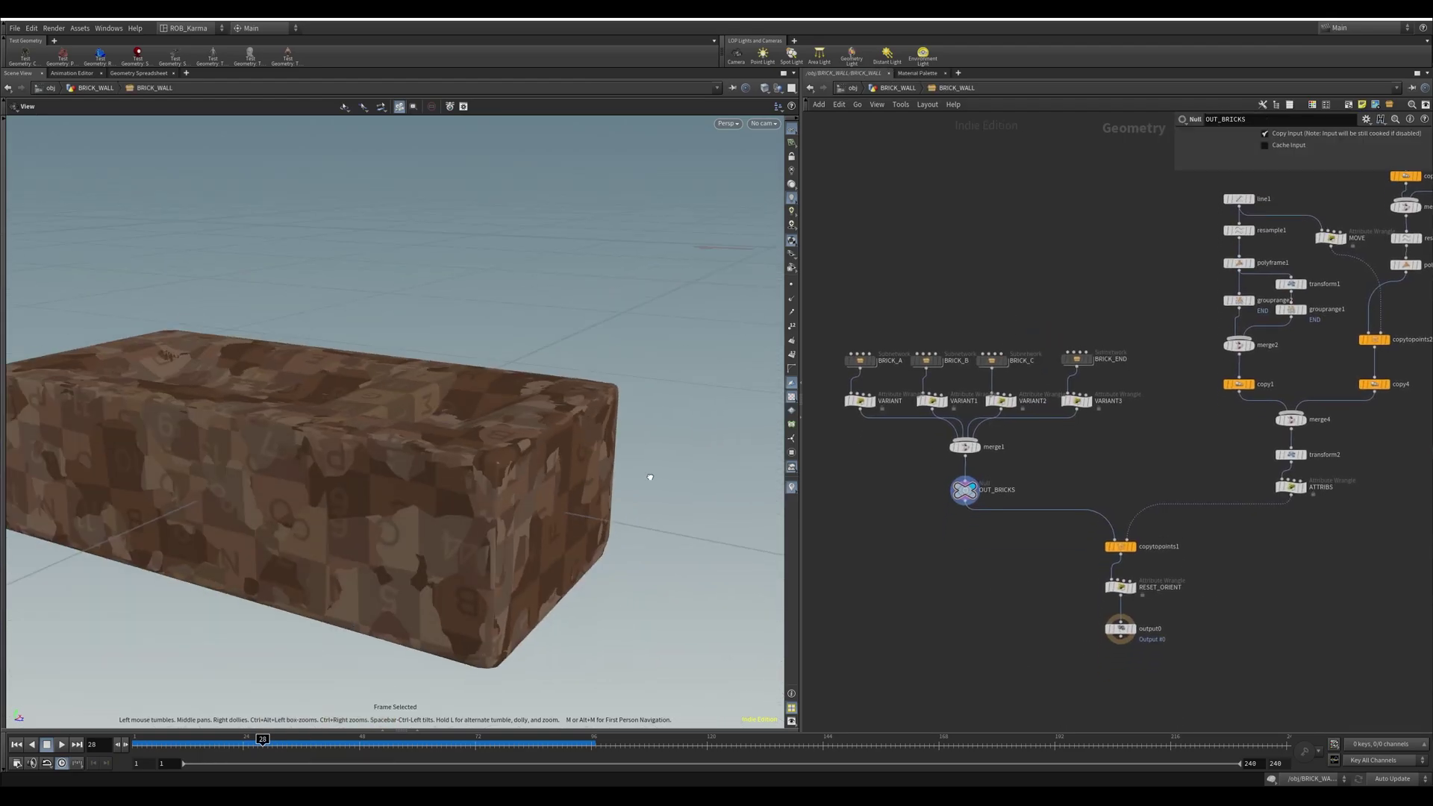
right_drag(646, 477, 470, 454)
drag(470, 455, 522, 458)
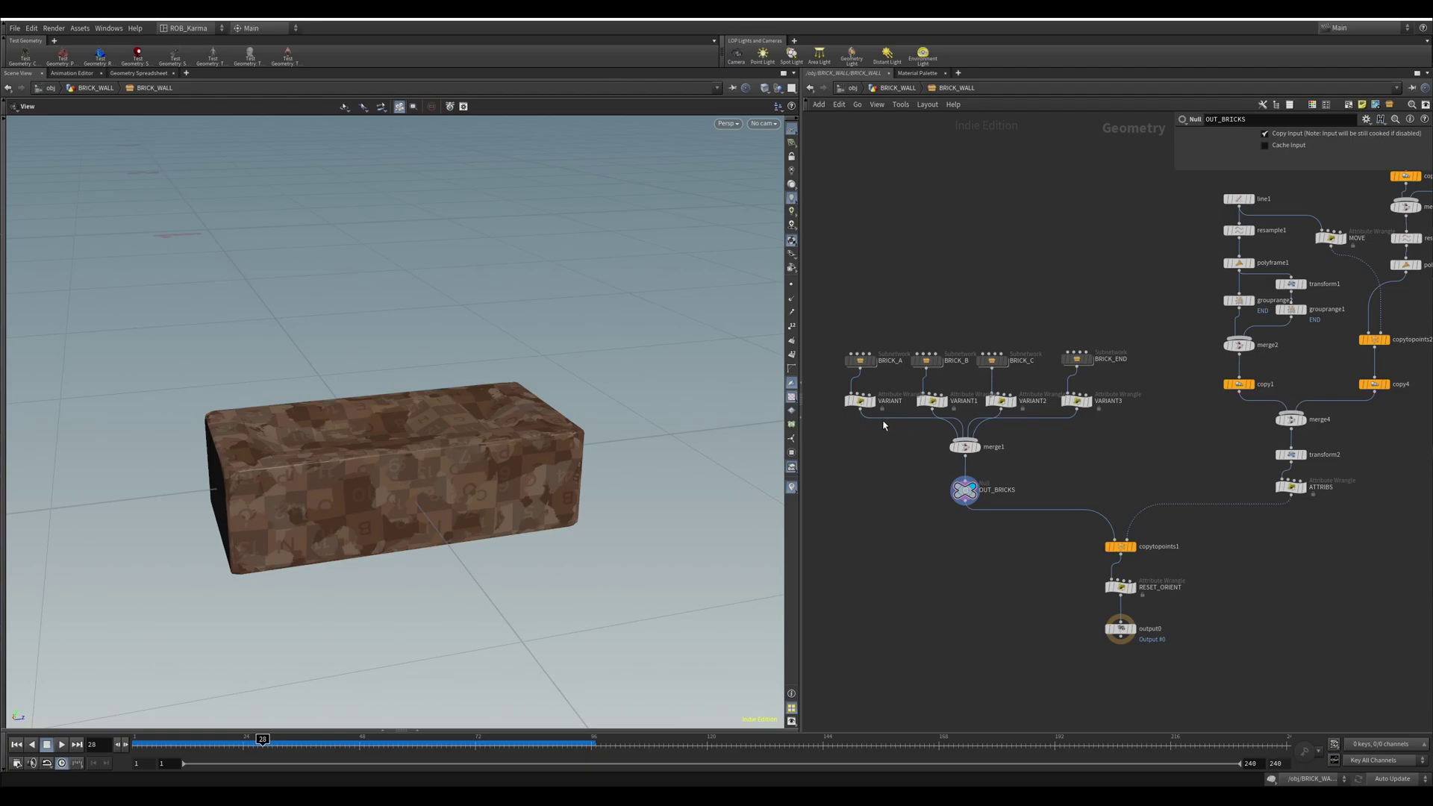
Display the VARIANT, VARIANT1, VARIANT2 and VARIANT3 wrangles in turn to compare the brick variants and their code.
click(871, 400)
click(861, 401)
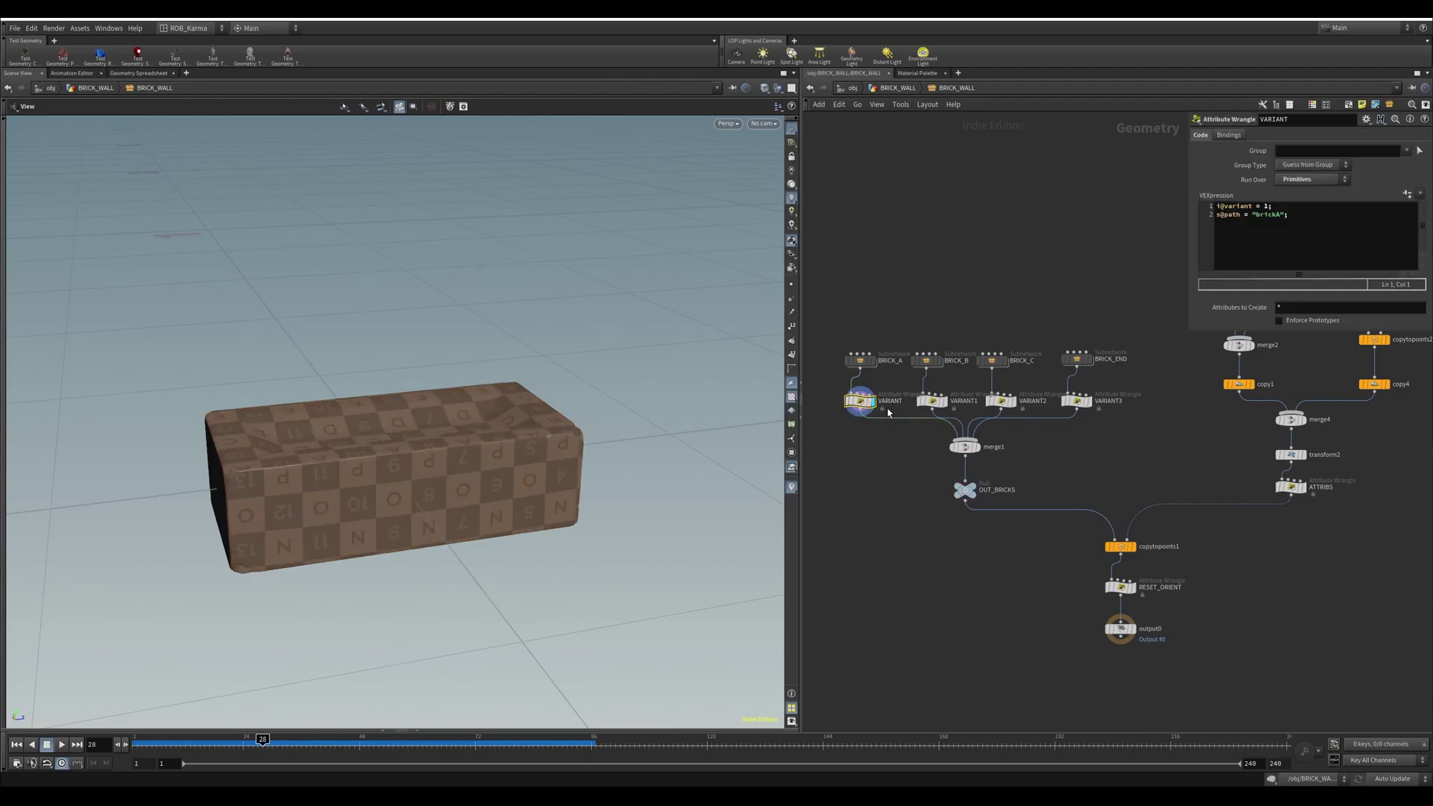
click(945, 401)
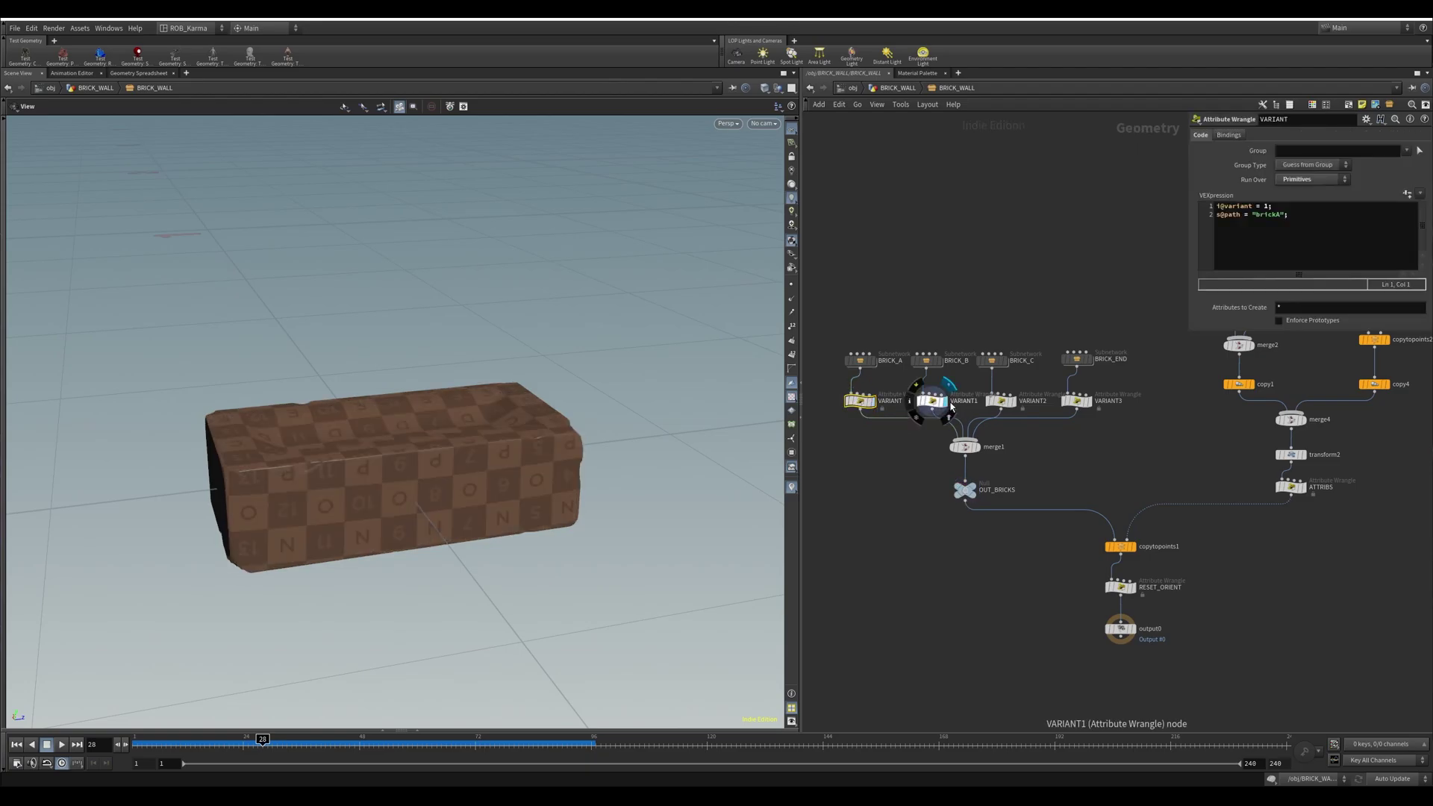
click(1013, 405)
click(1088, 401)
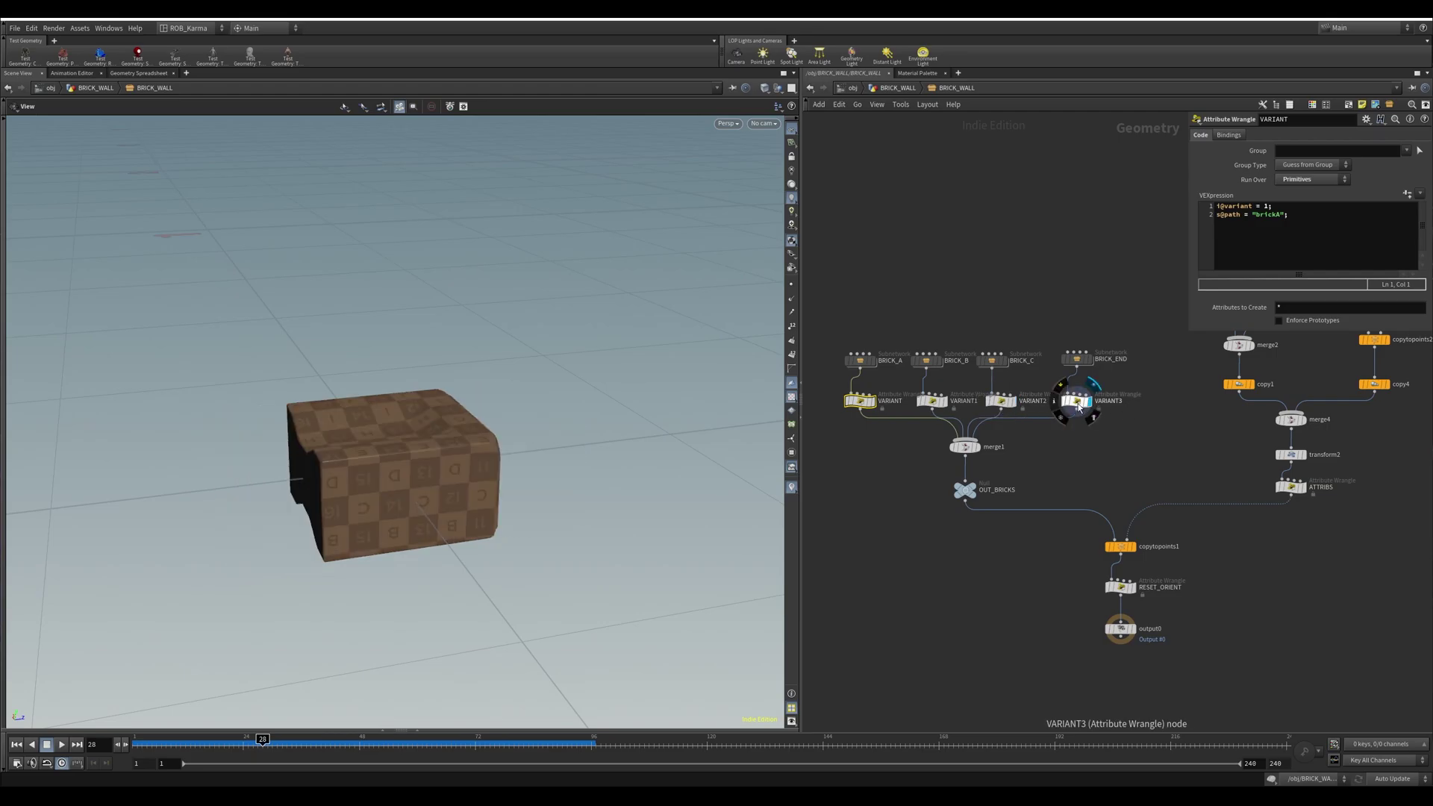
click(1076, 400)
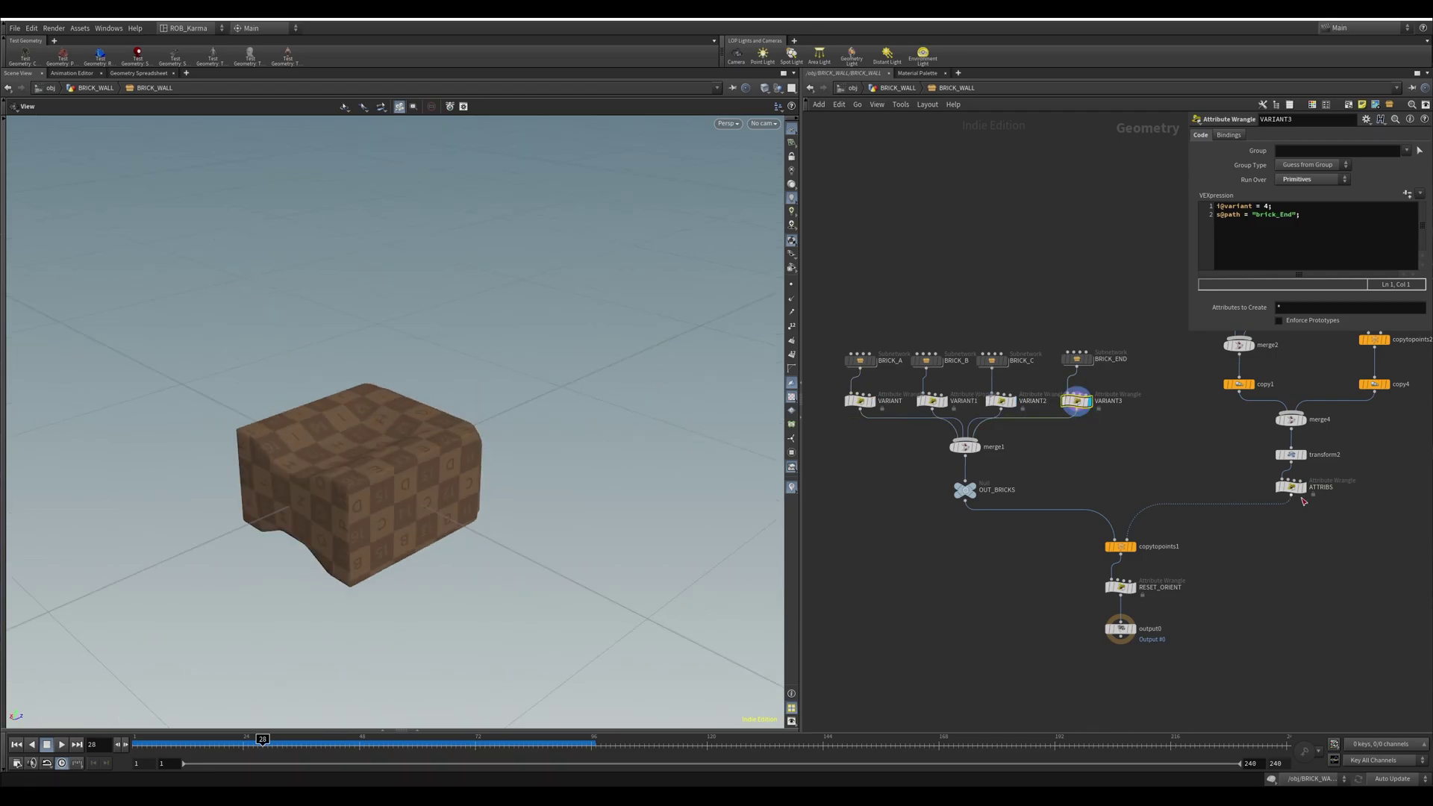
Display and frame the ATTRIBS wrangle's output to examine the wall's layout lines and its attribute code.
click(1302, 487)
click(1289, 487)
key(f)
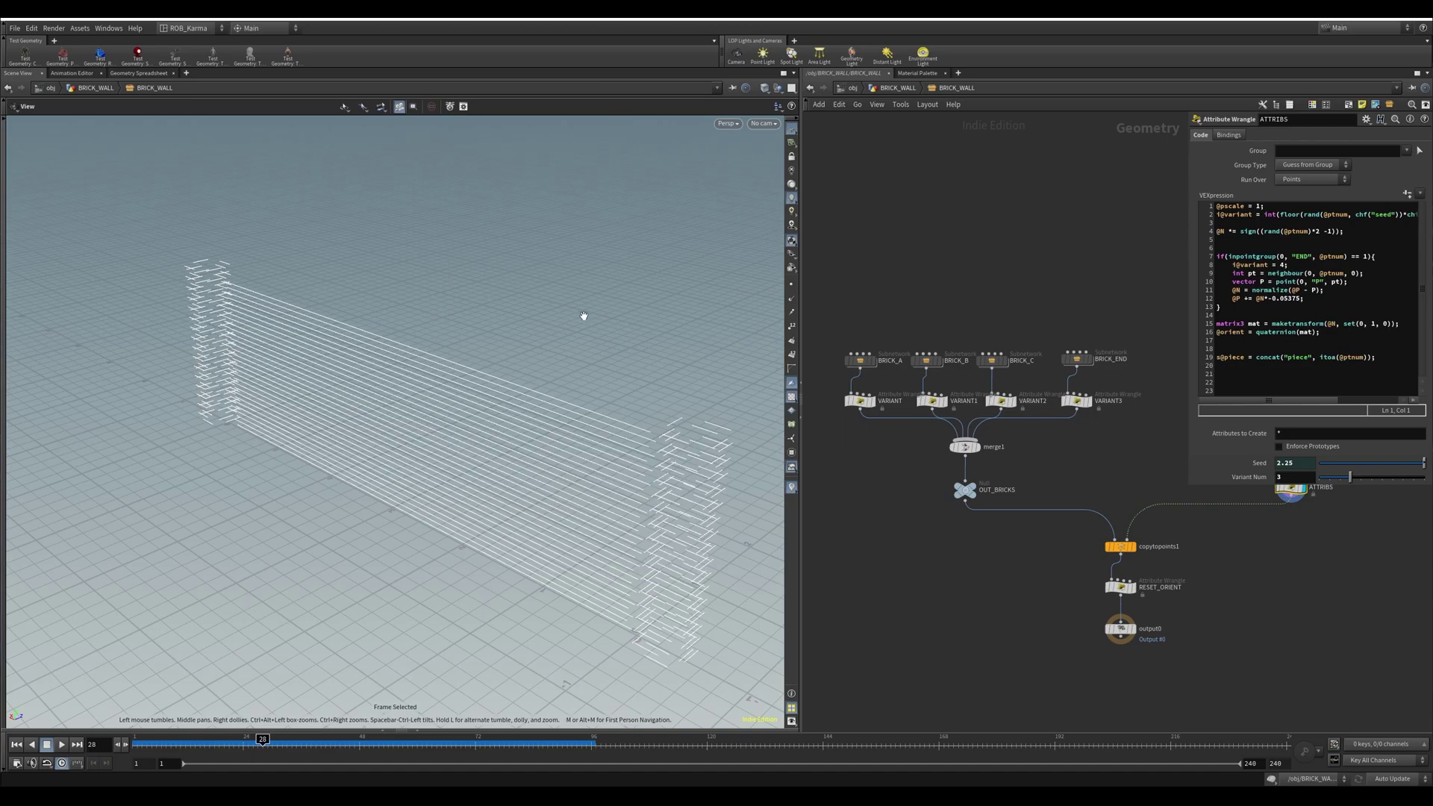
drag(584, 316, 544, 310)
Display the copytopoints1 node and examine the assembled wall and its piece attribute settings.
click(1124, 549)
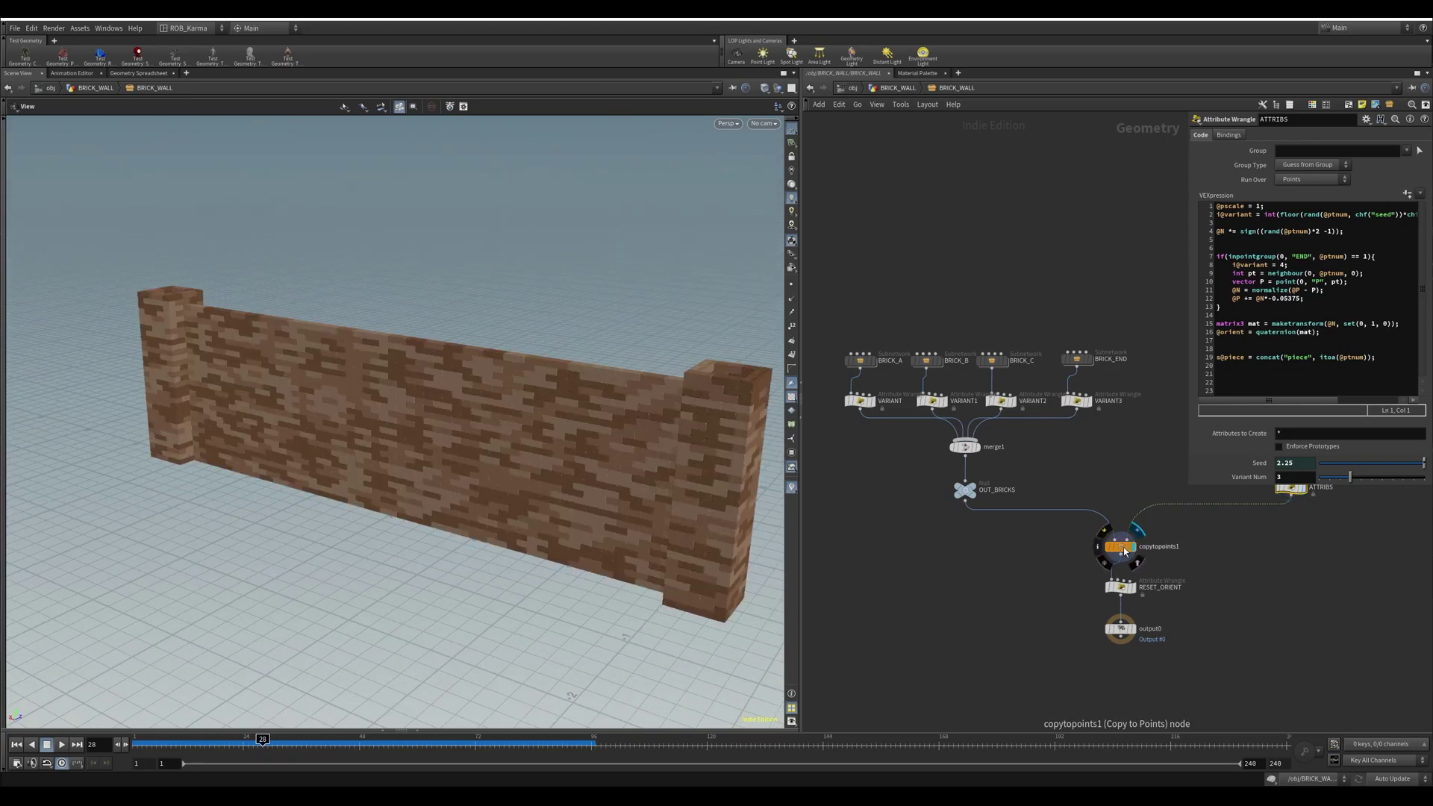
click(1124, 551)
drag(671, 387, 489, 314)
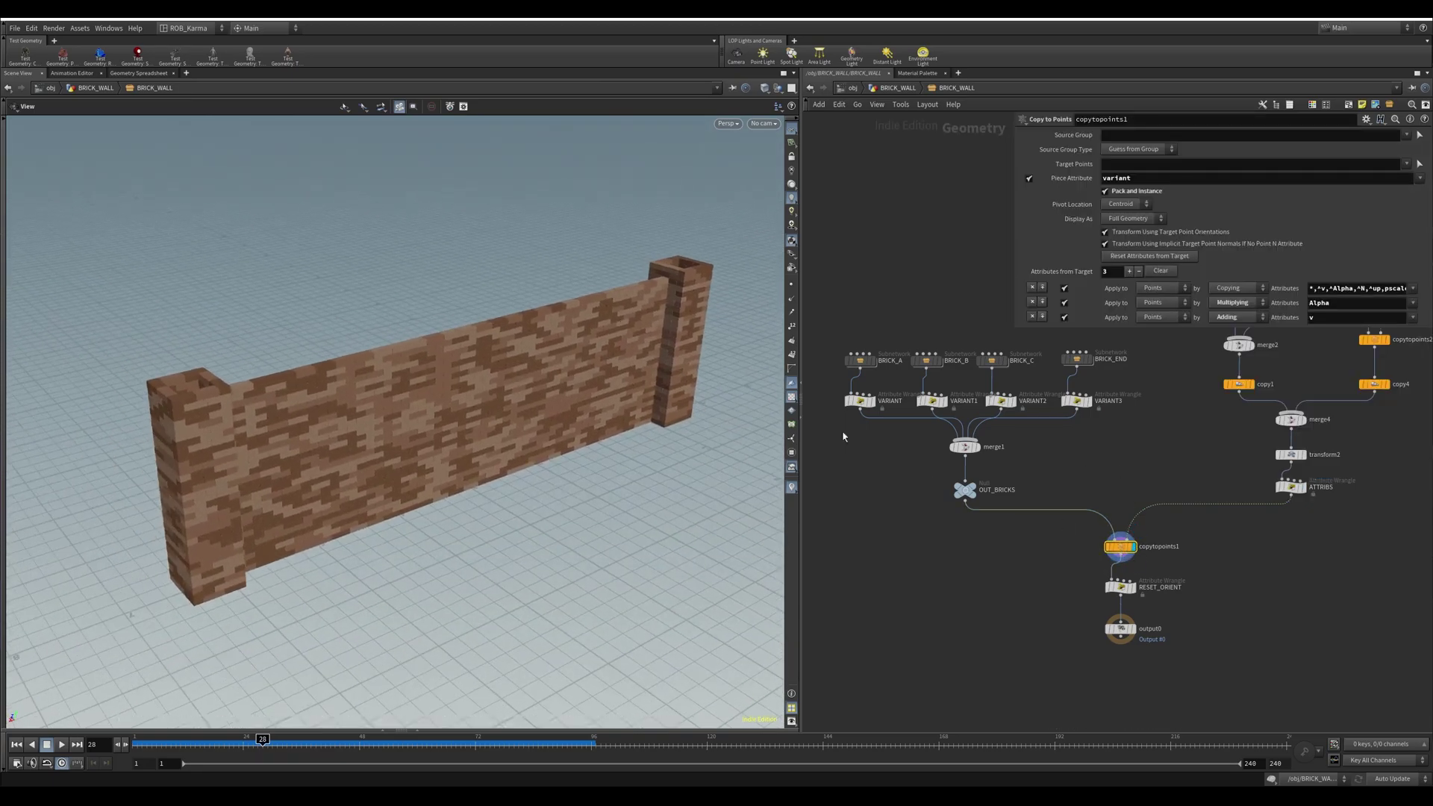
Go up to the outer BRICK_WALL network, display RBD_SIM and scrub the simulation to frame 75.
key(u)
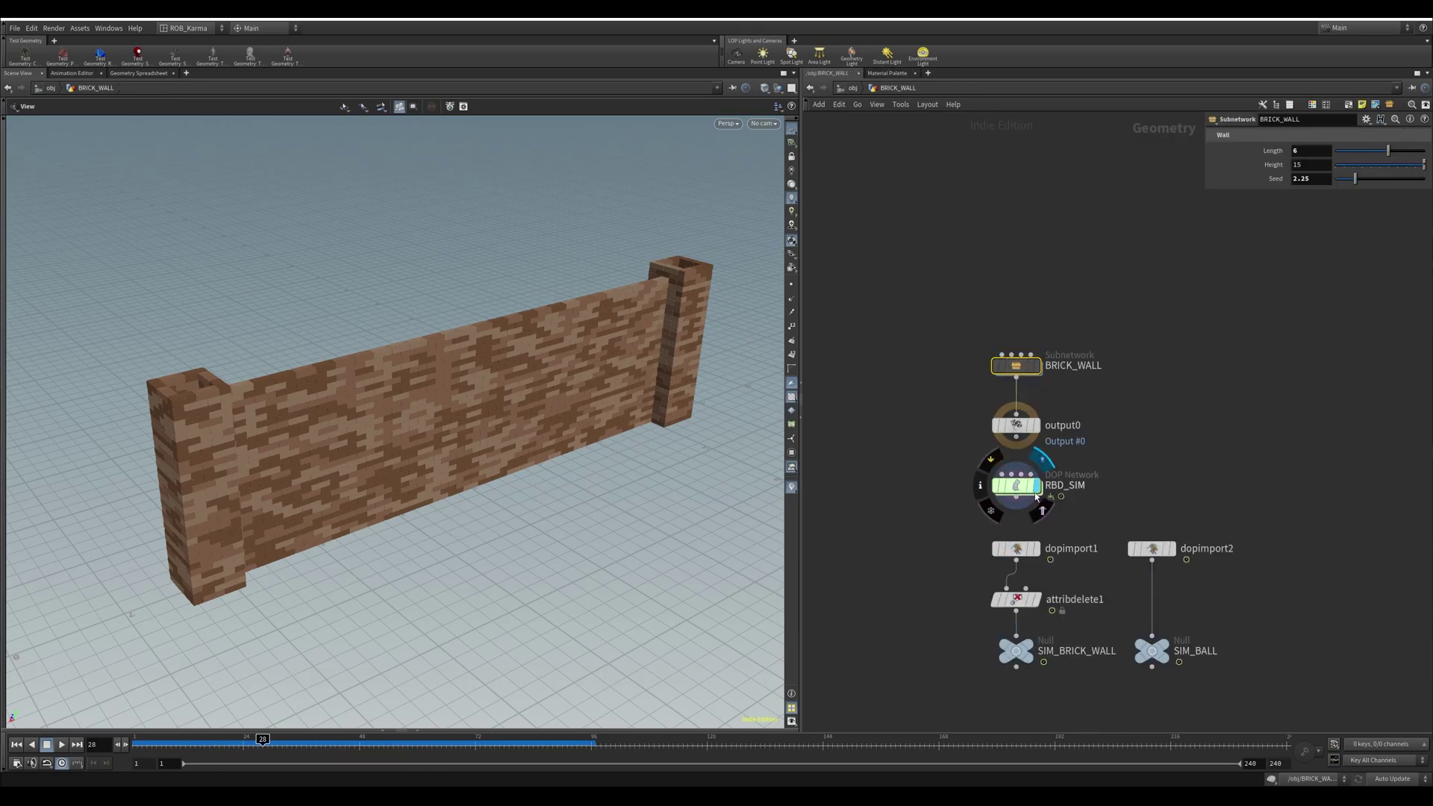
click(1035, 486)
click(1020, 491)
scroll(665, 438, down, 2)
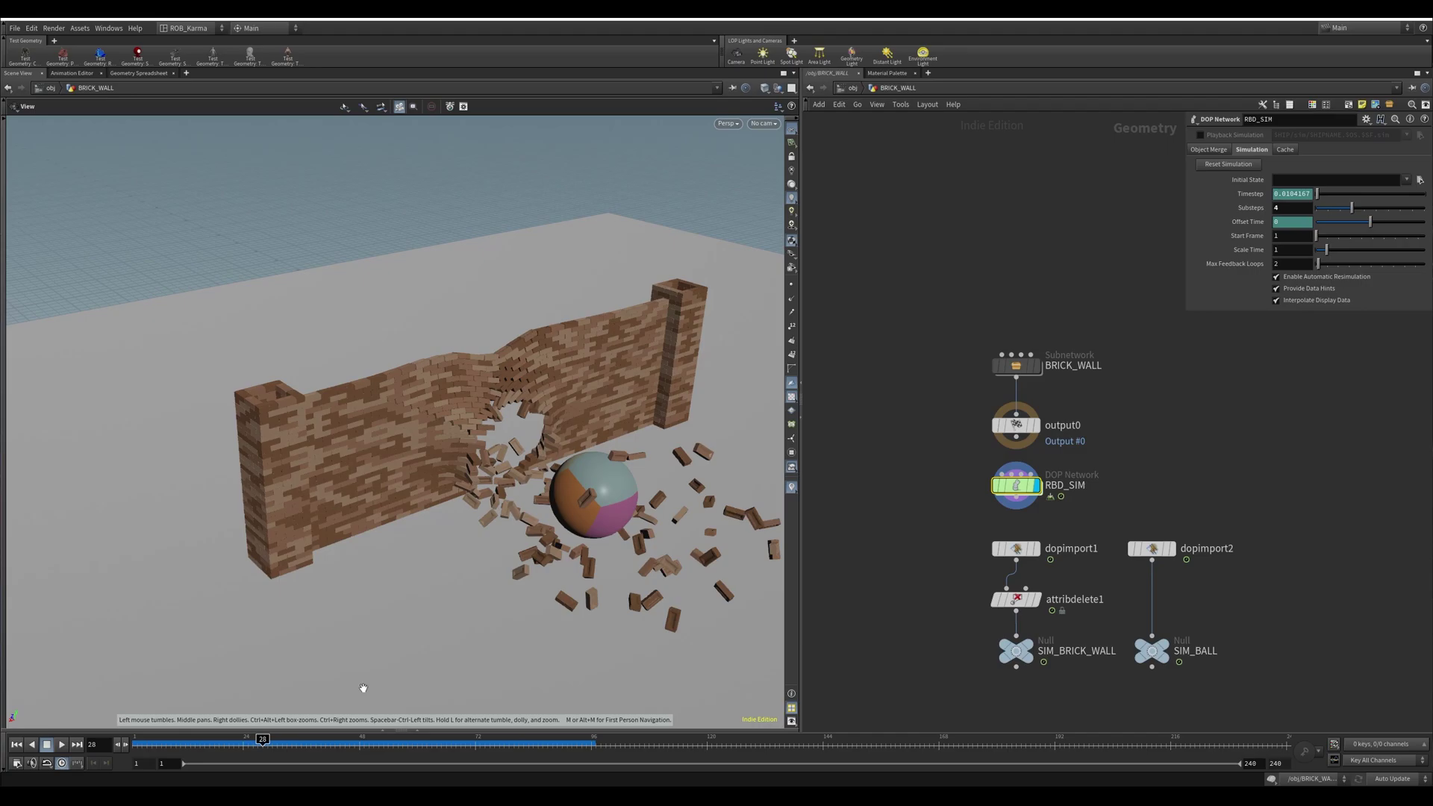
drag(264, 744, 489, 744)
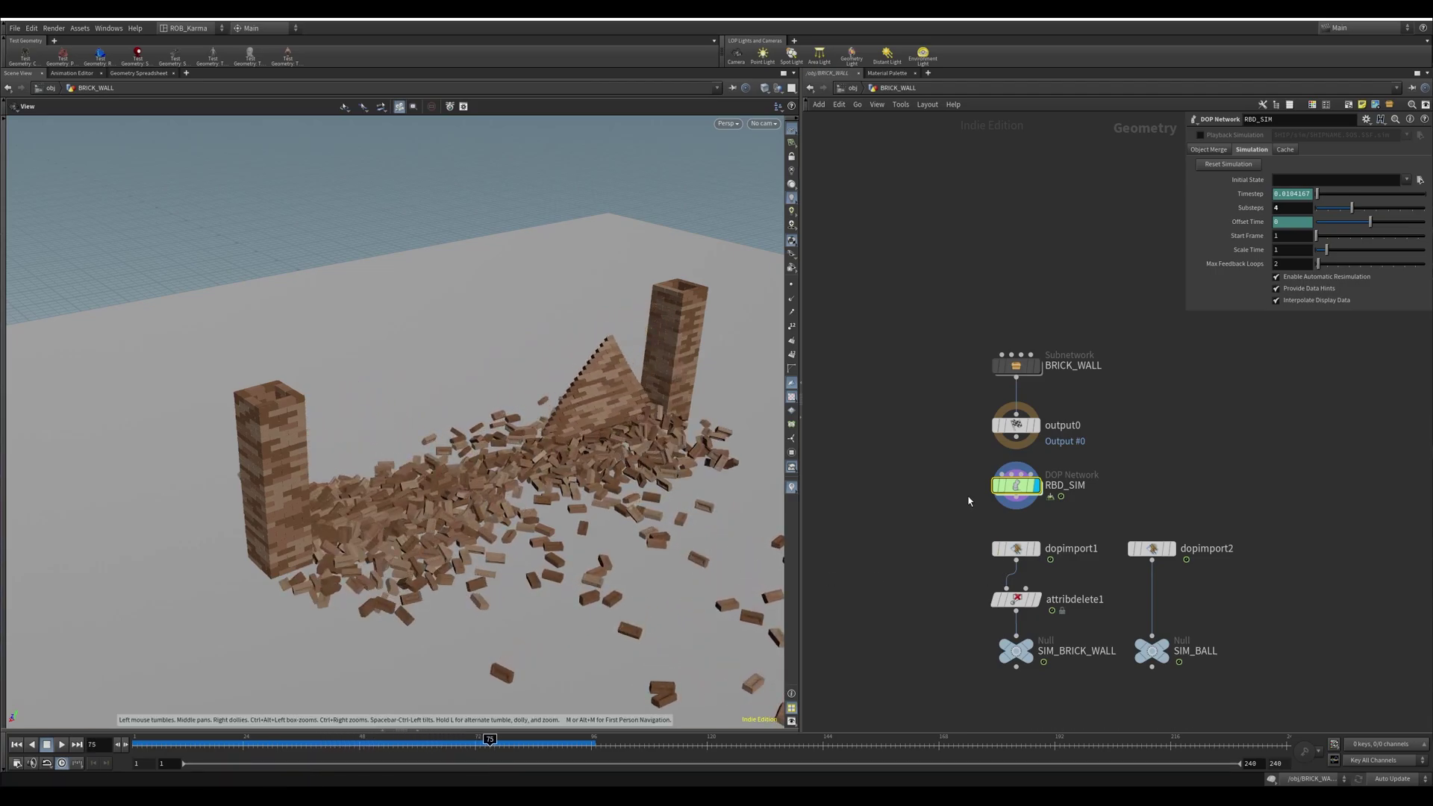
middle_drag(969, 500, 970, 467)
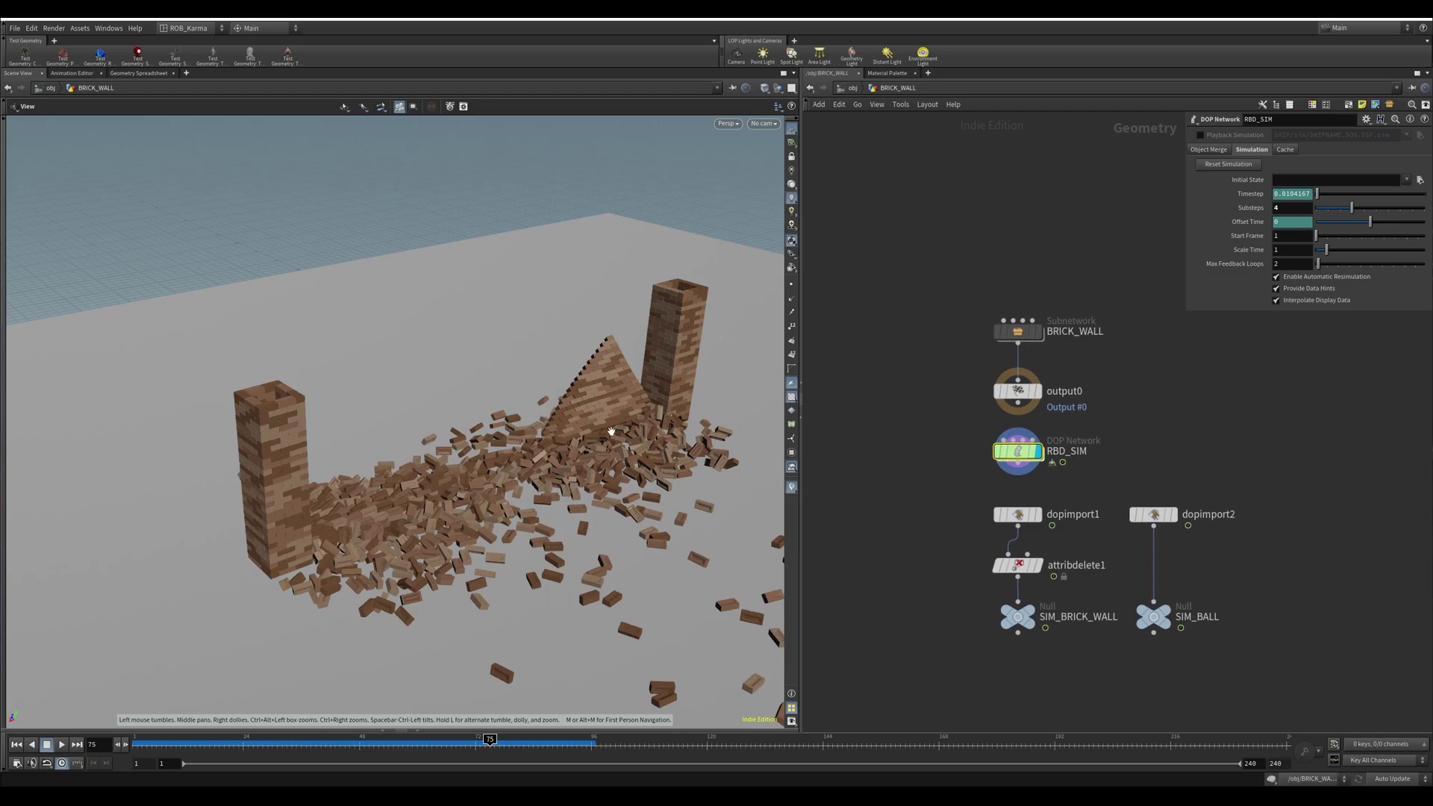
Return to the object level, display the HDA geometry object and enter its network.
key(u)
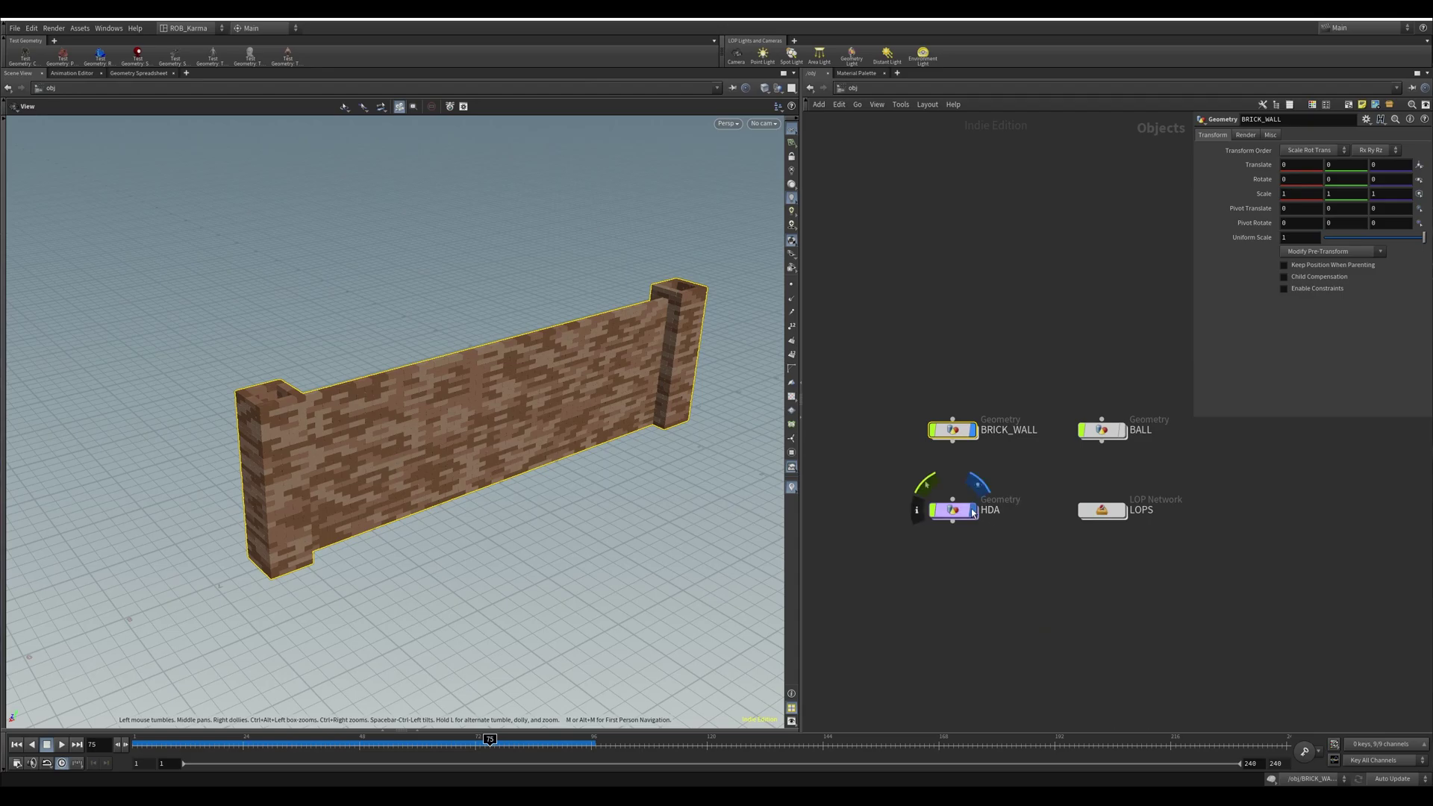
click(976, 487)
click(959, 509)
click(975, 407)
click(957, 430)
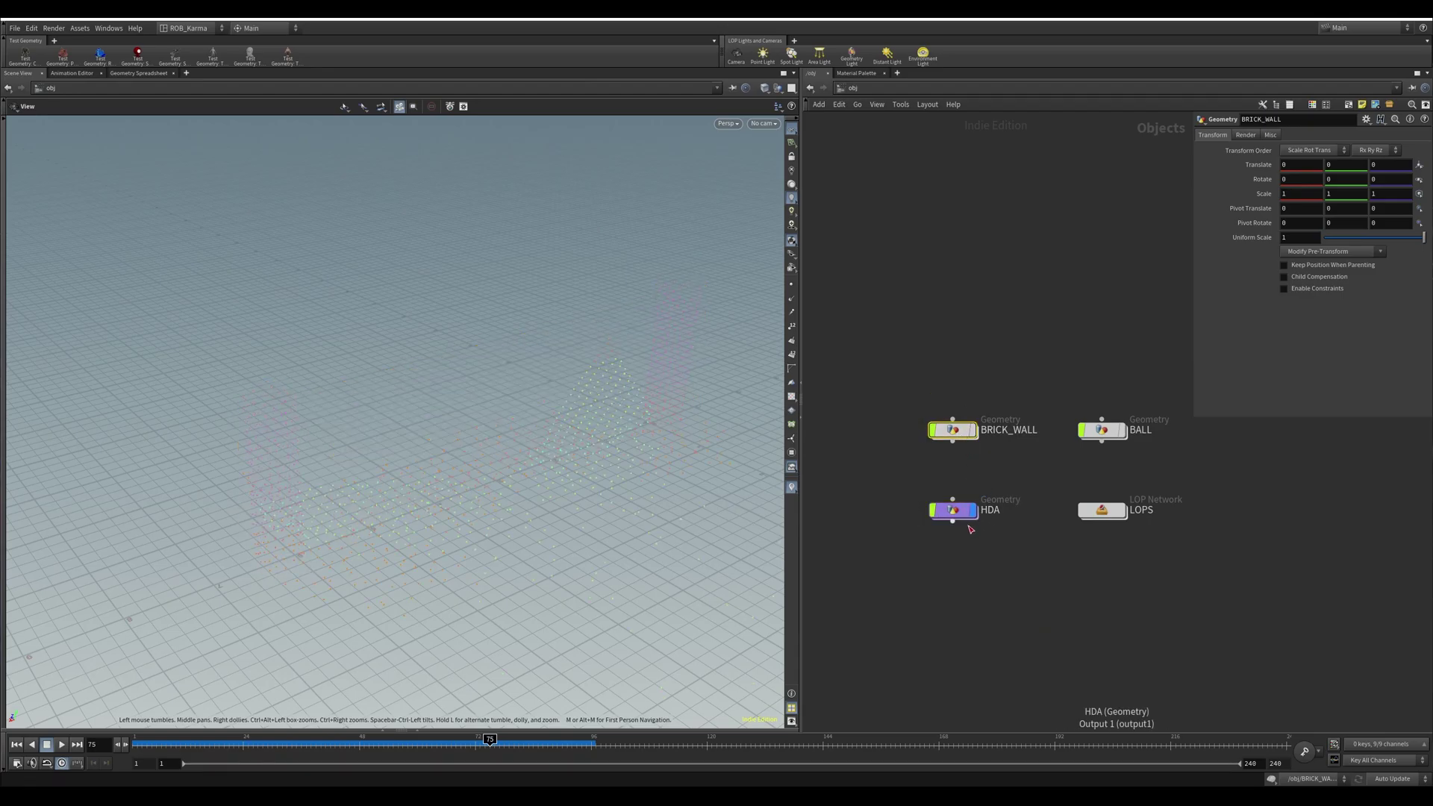
click(956, 512)
double_click(956, 513)
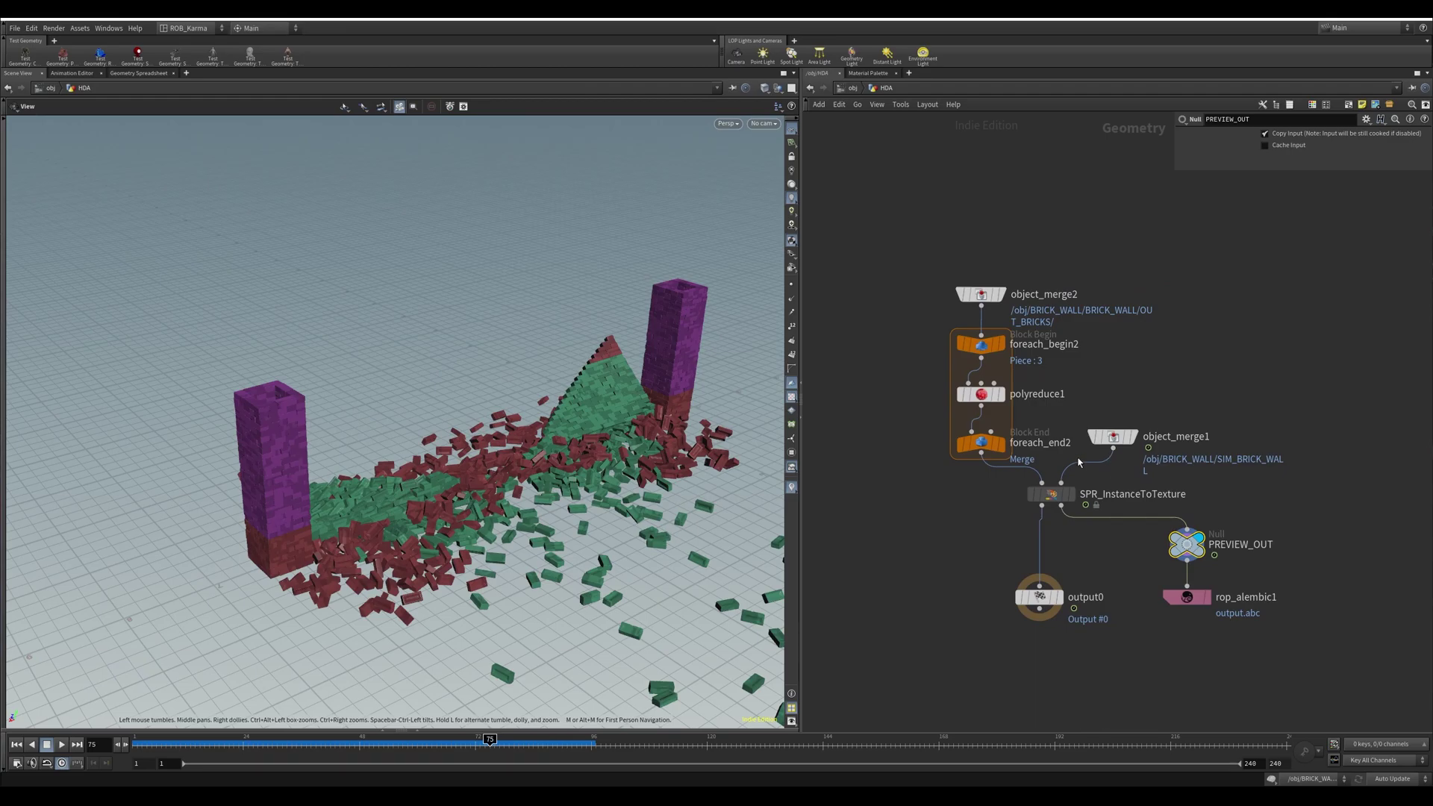
Display object_merge1 to examine the imported wall simulation and its merge settings.
middle_drag(1137, 430, 1106, 421)
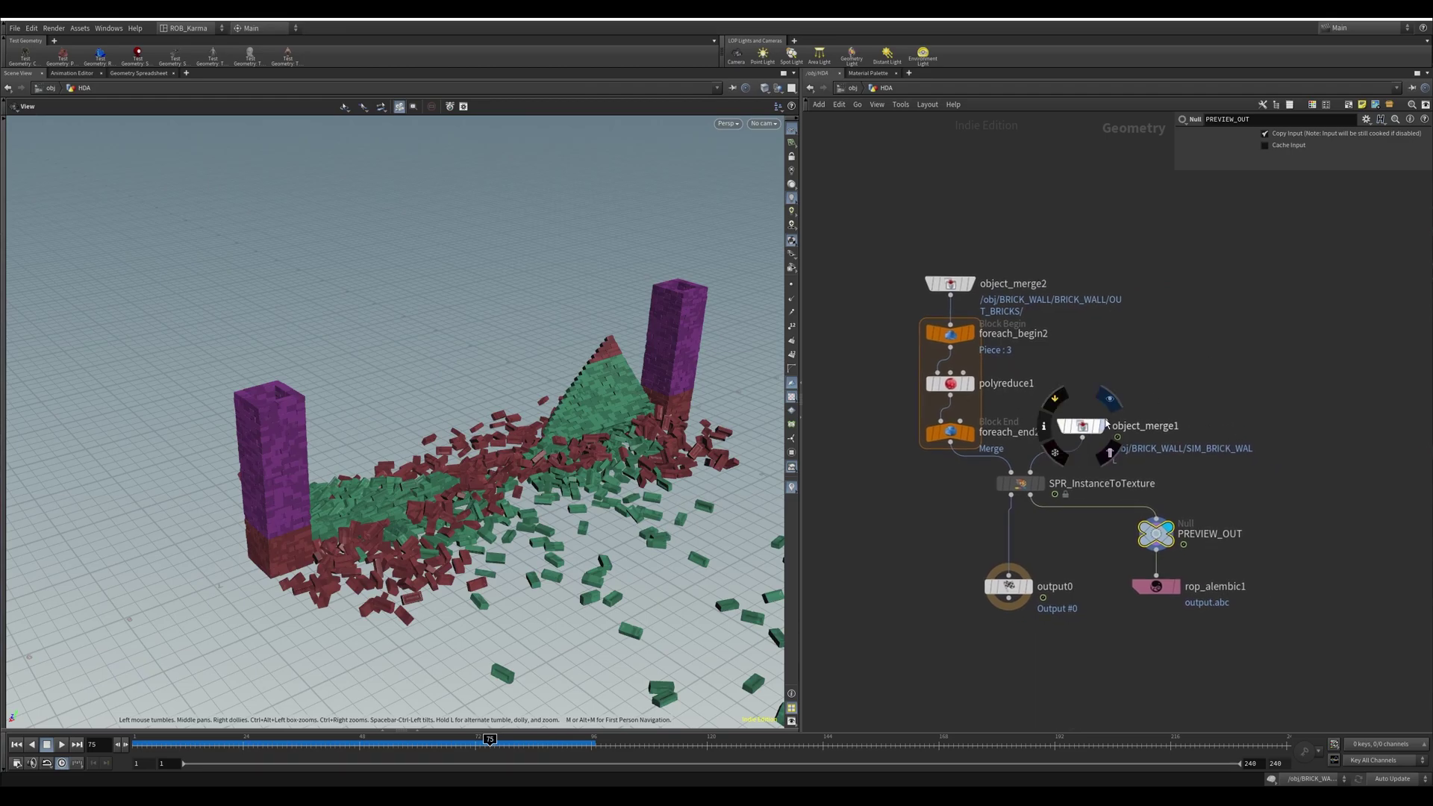
click(1106, 424)
click(1088, 429)
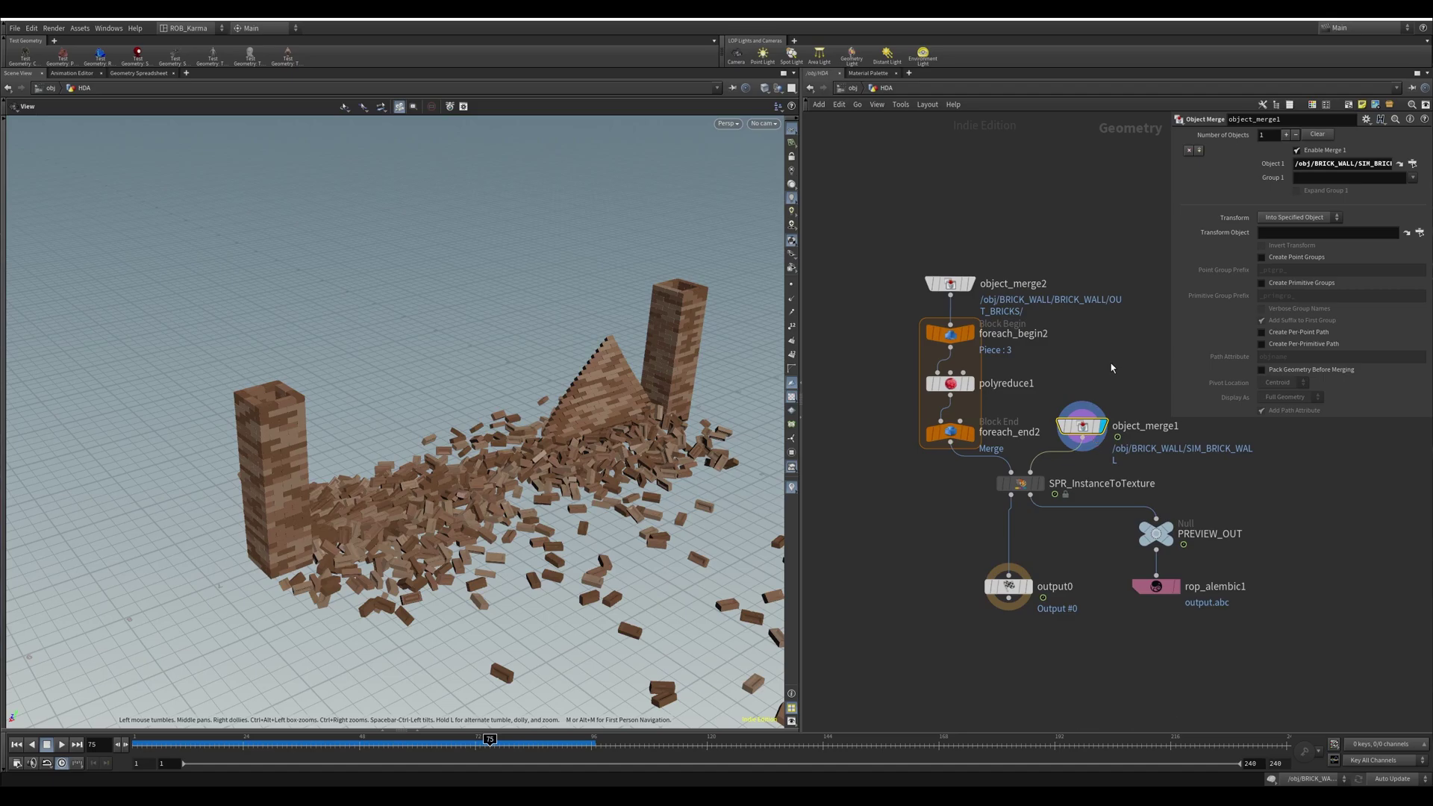
middle_drag(1112, 368, 1074, 339)
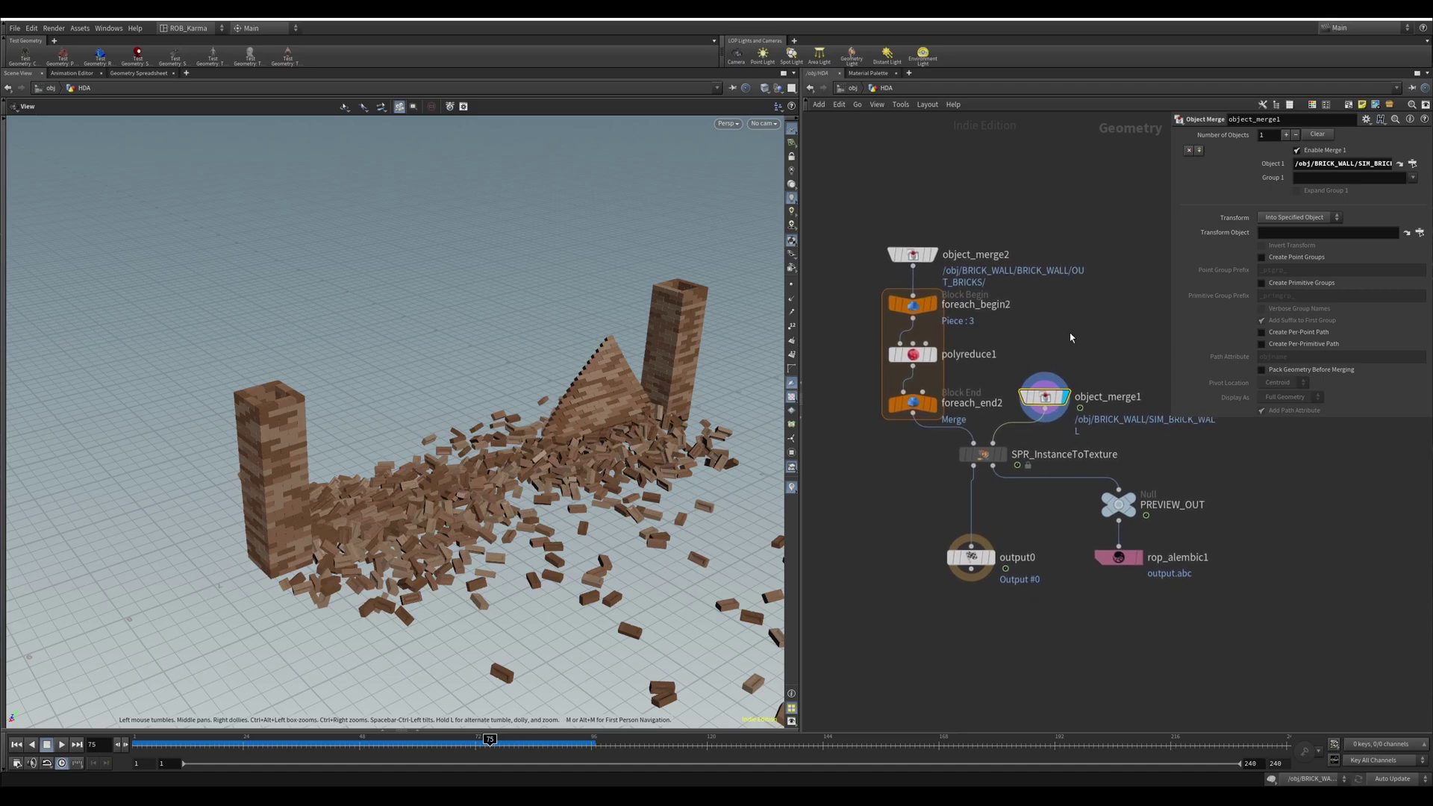
Display object_merge2 and foreach_end2 to compare the original source bricks with the polyreduced ones.
click(930, 254)
click(912, 255)
key(f)
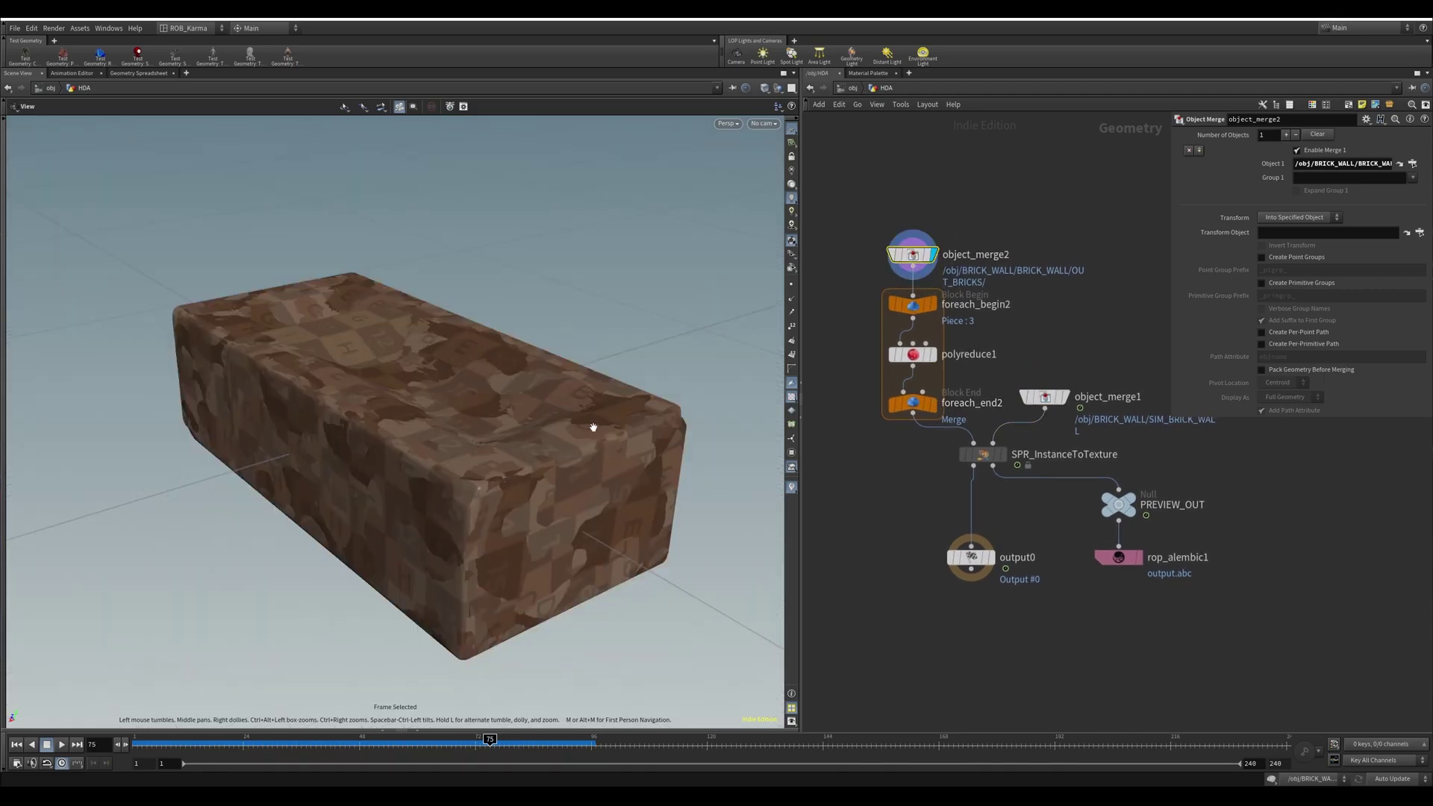
click(931, 403)
click(910, 403)
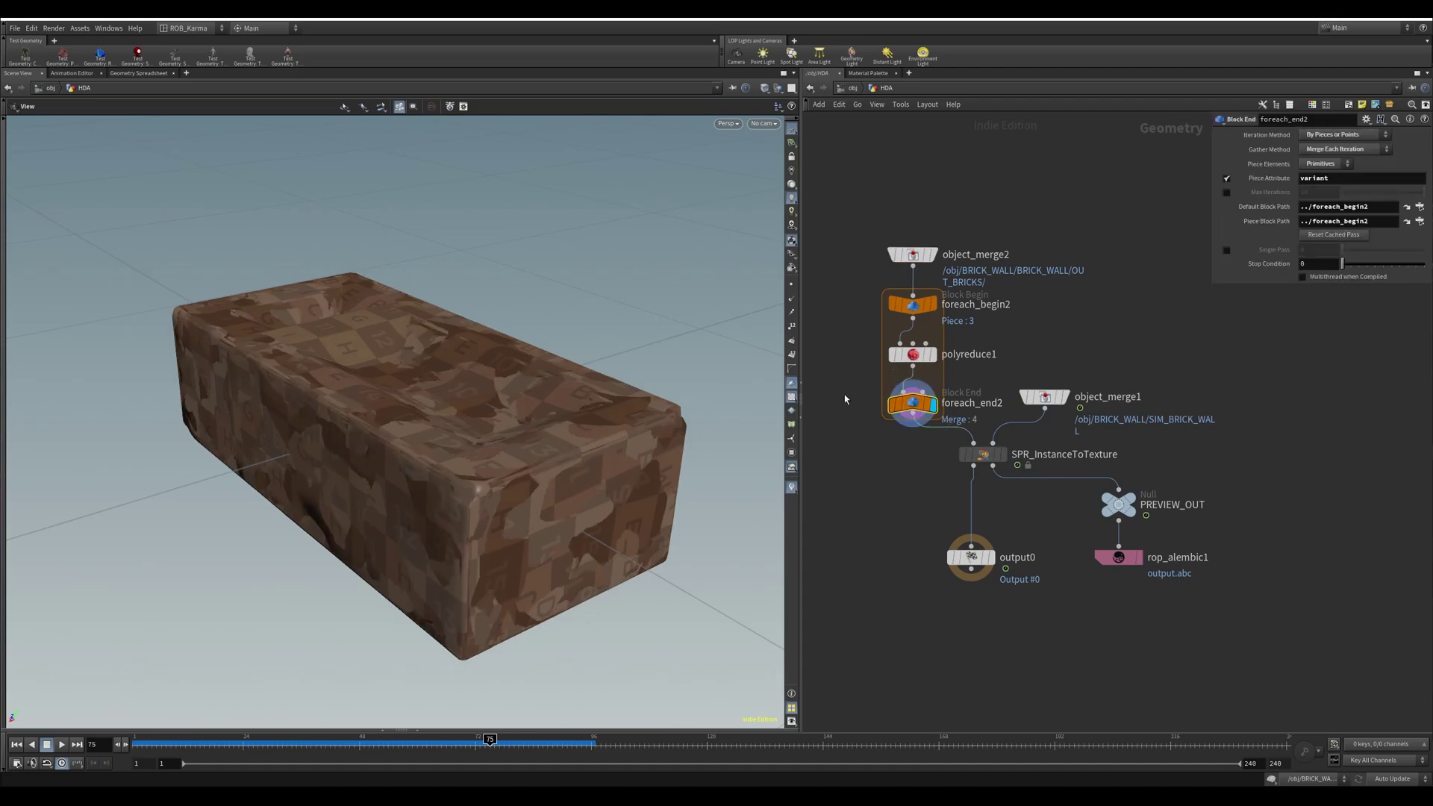
drag(470, 377, 691, 367)
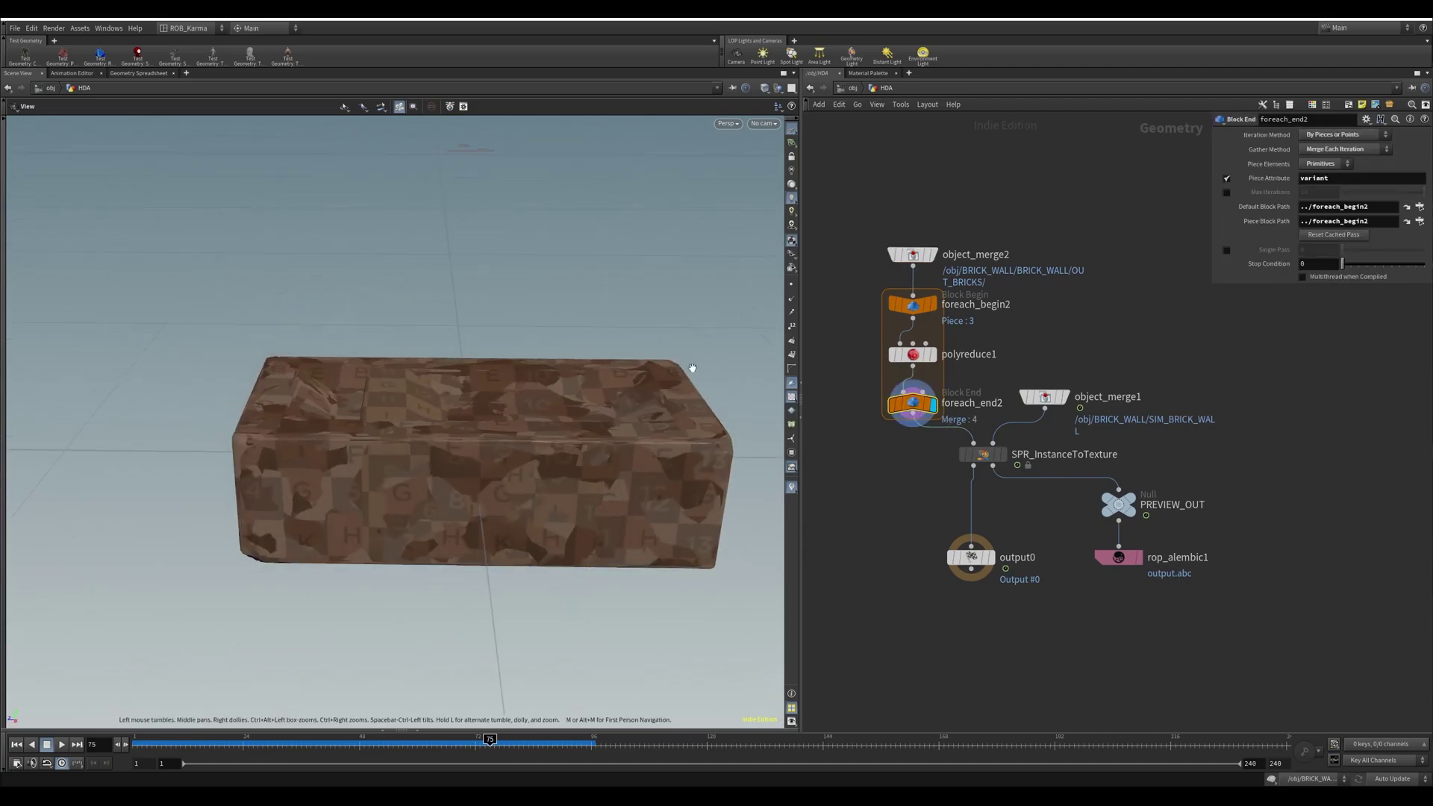
middle_click(916, 410)
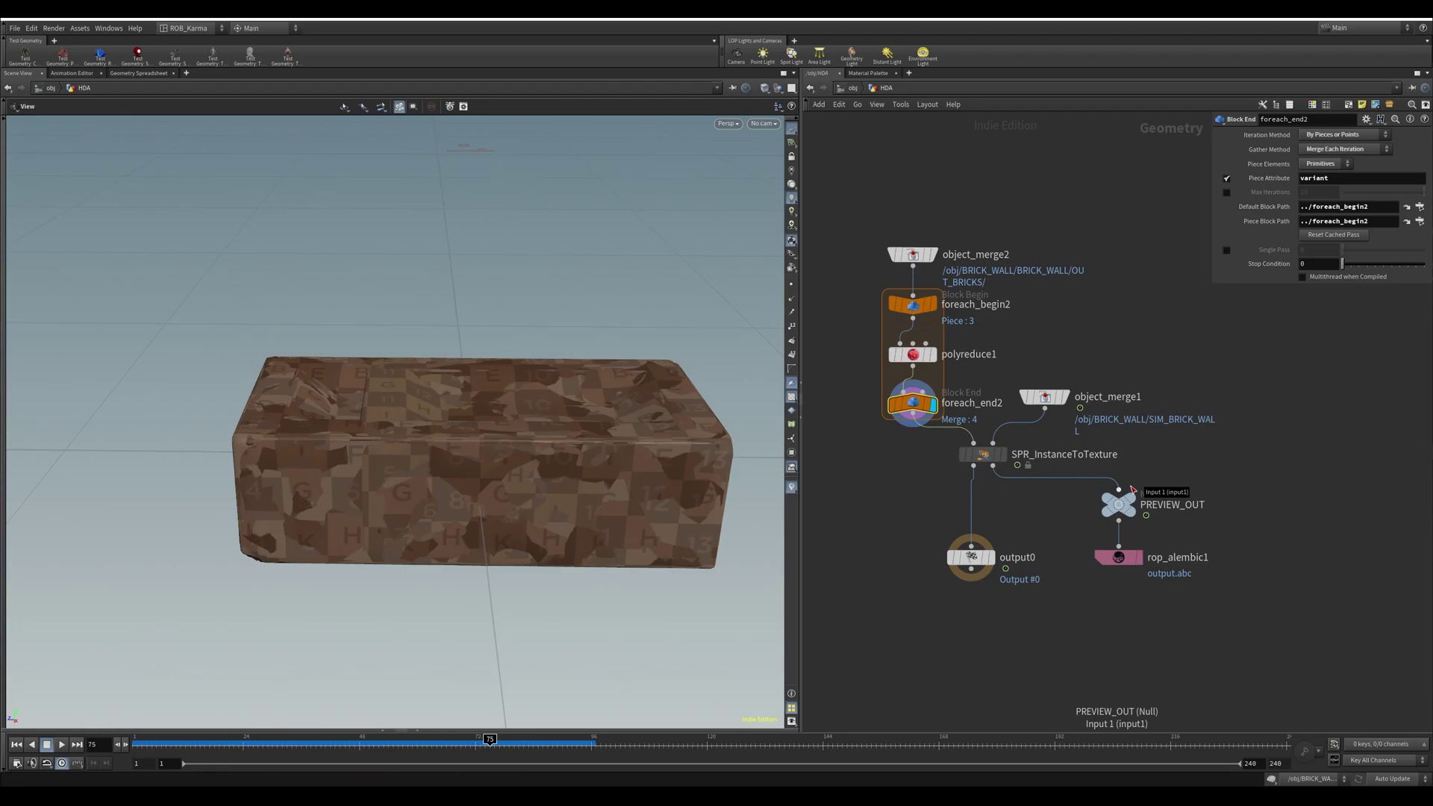
Display the SPR_InstanceToTexture node and frame its point output to examine it together with its UV division settings.
click(1002, 454)
click(984, 453)
key(space+g)
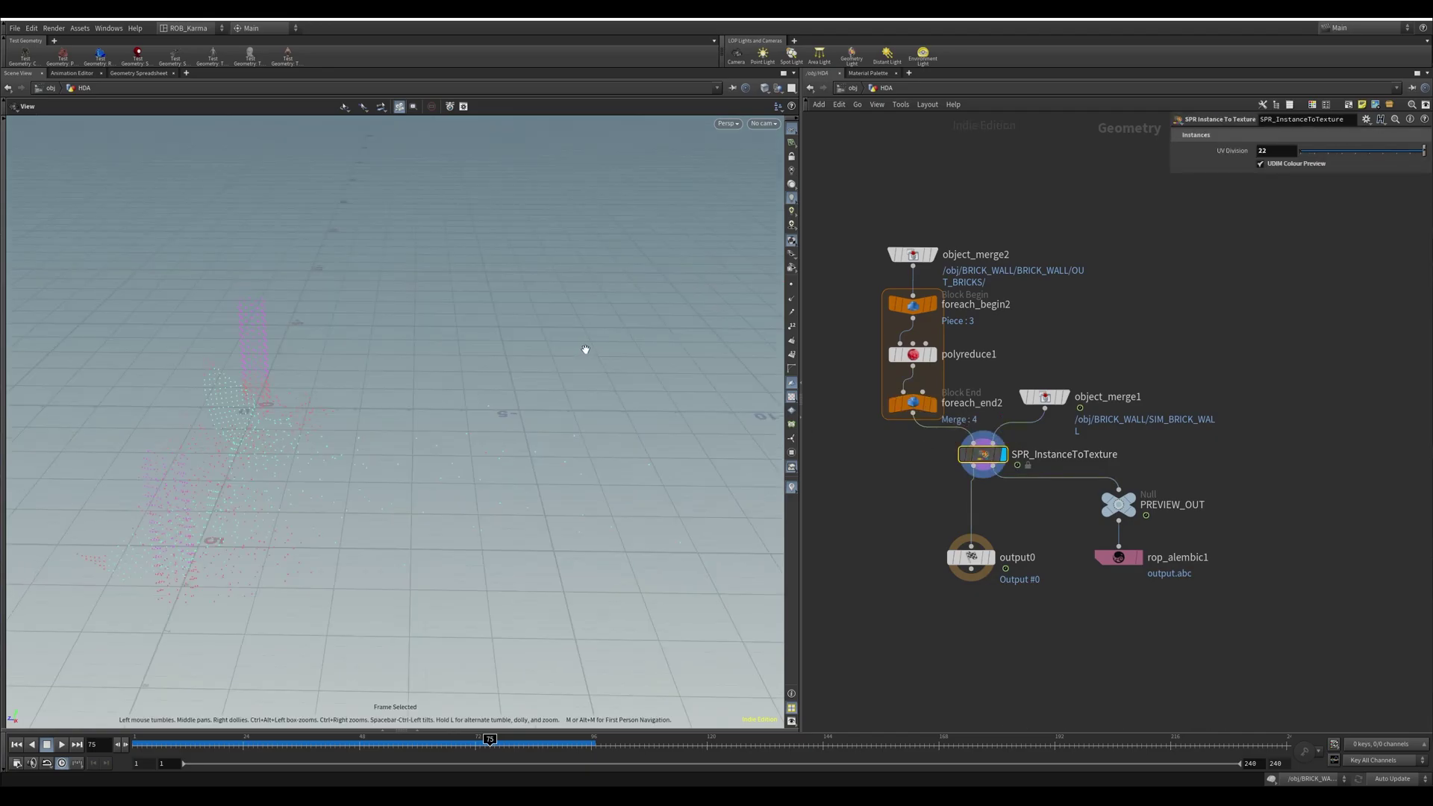
drag(585, 349, 492, 373)
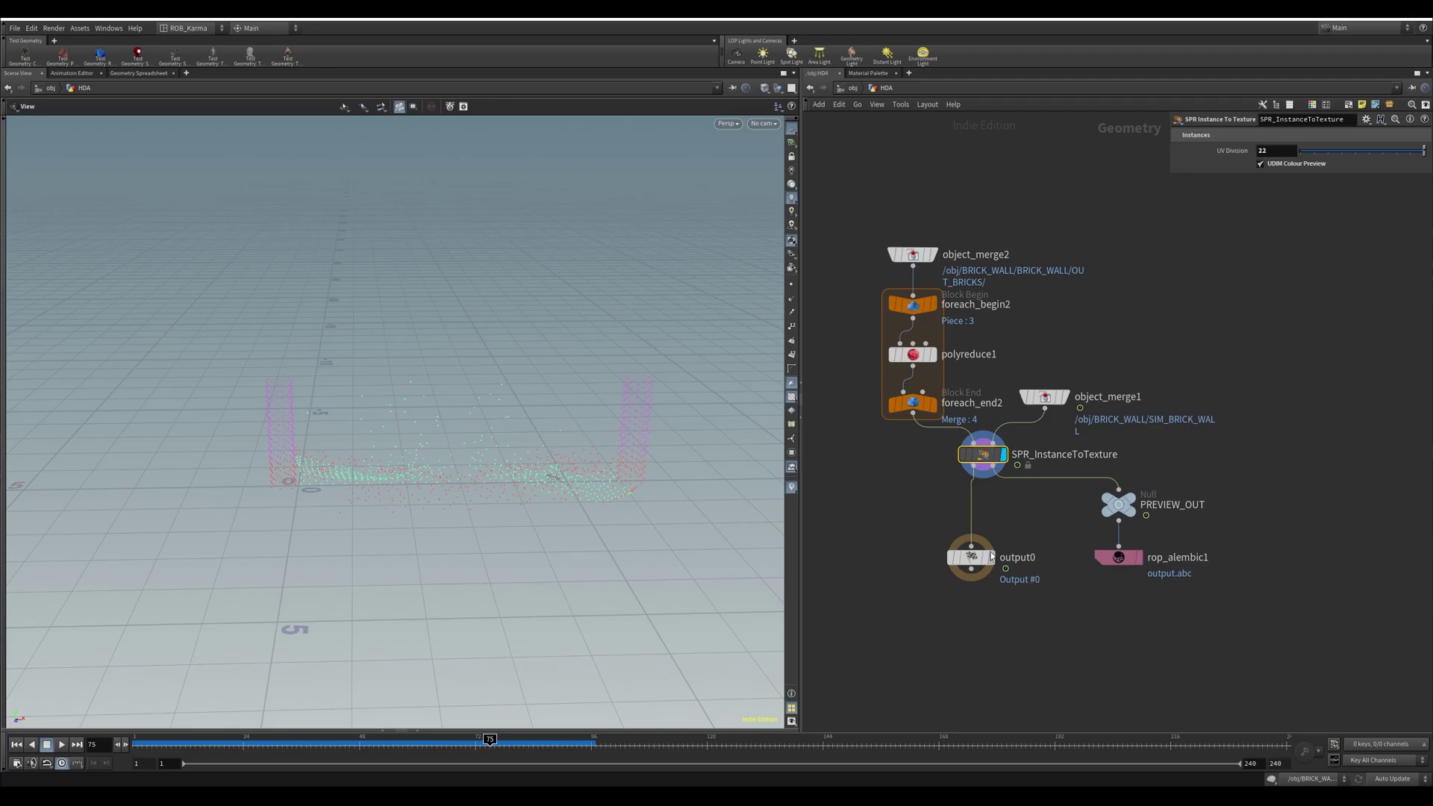
Display the output0 node and examine the coloured instance points of the collapsed wall.
mouse_move(971, 558)
click(996, 532)
click(972, 558)
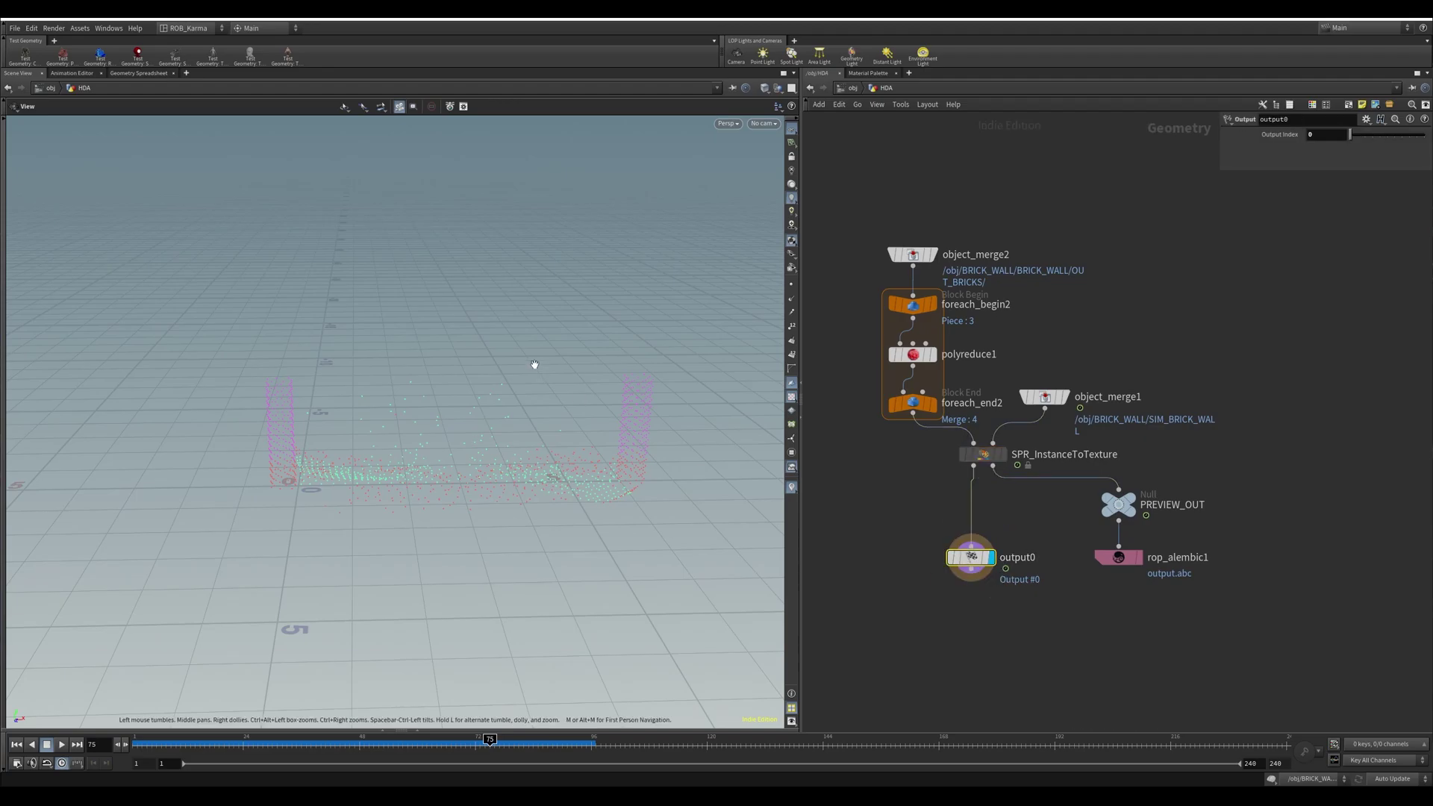
drag(530, 361, 616, 363)
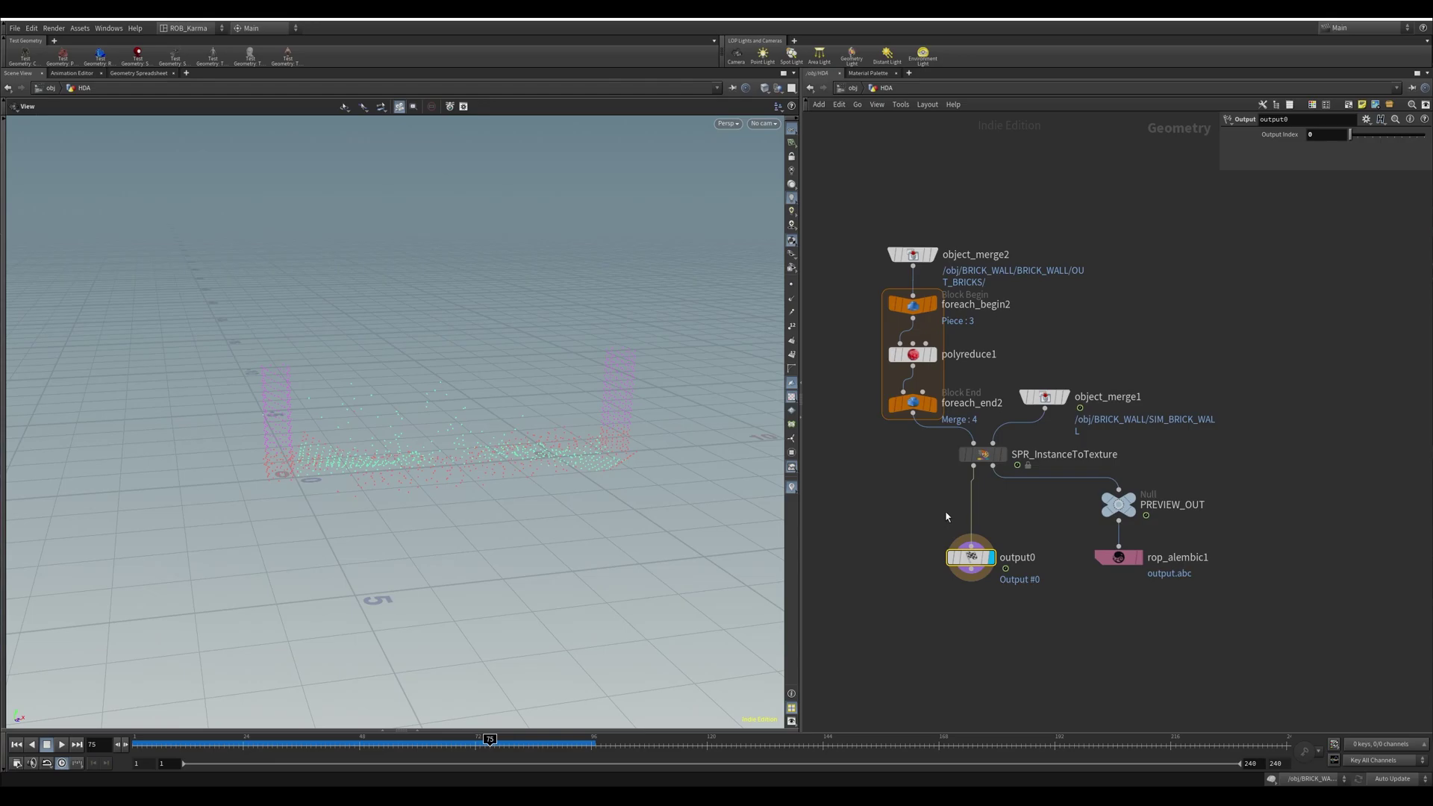
Display PREVIEW_OUT in the UV view and compare its UDIM tile layout with the foreach_end2 brick UVs.
click(1125, 502)
click(1118, 507)
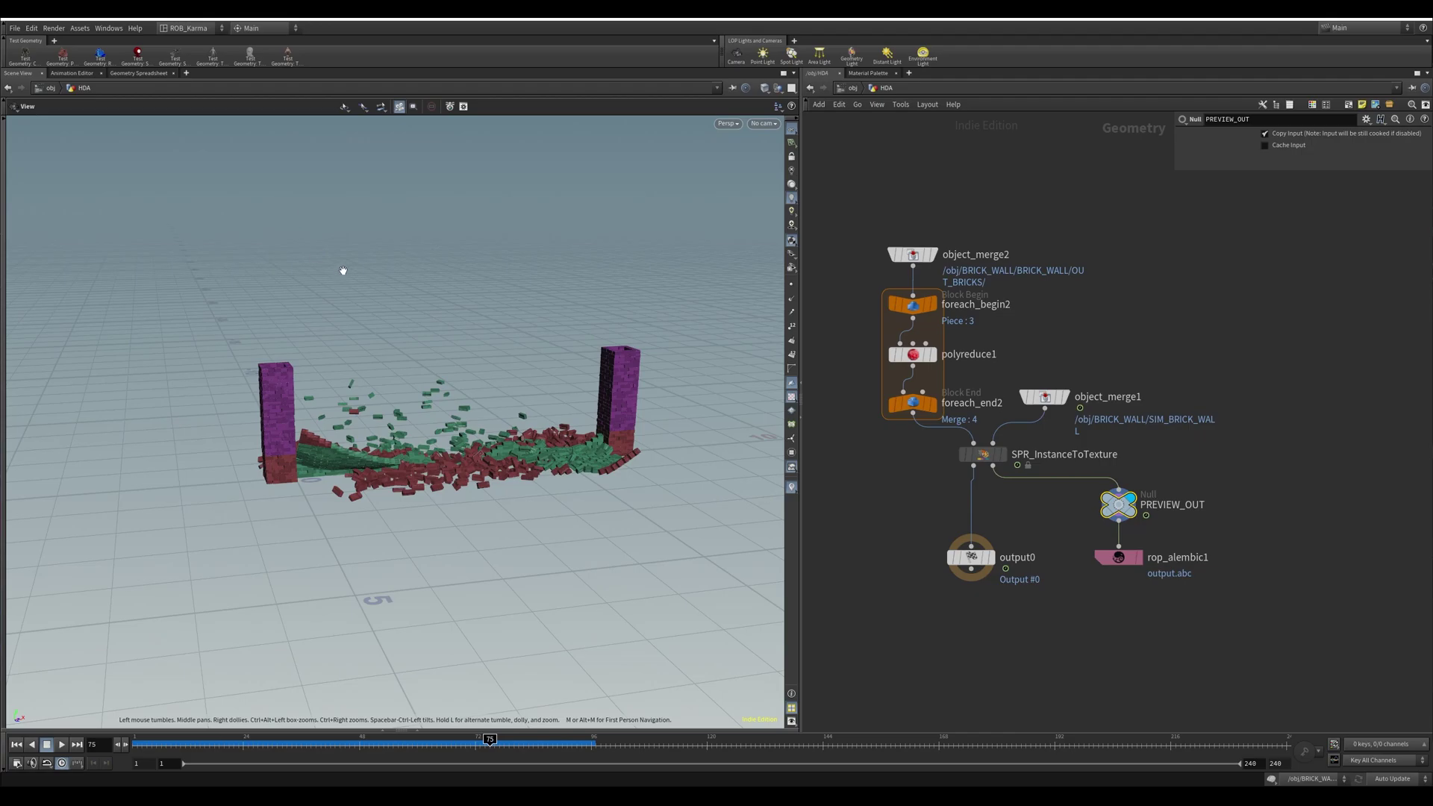
key(space+5)
scroll(540, 246, down, 1)
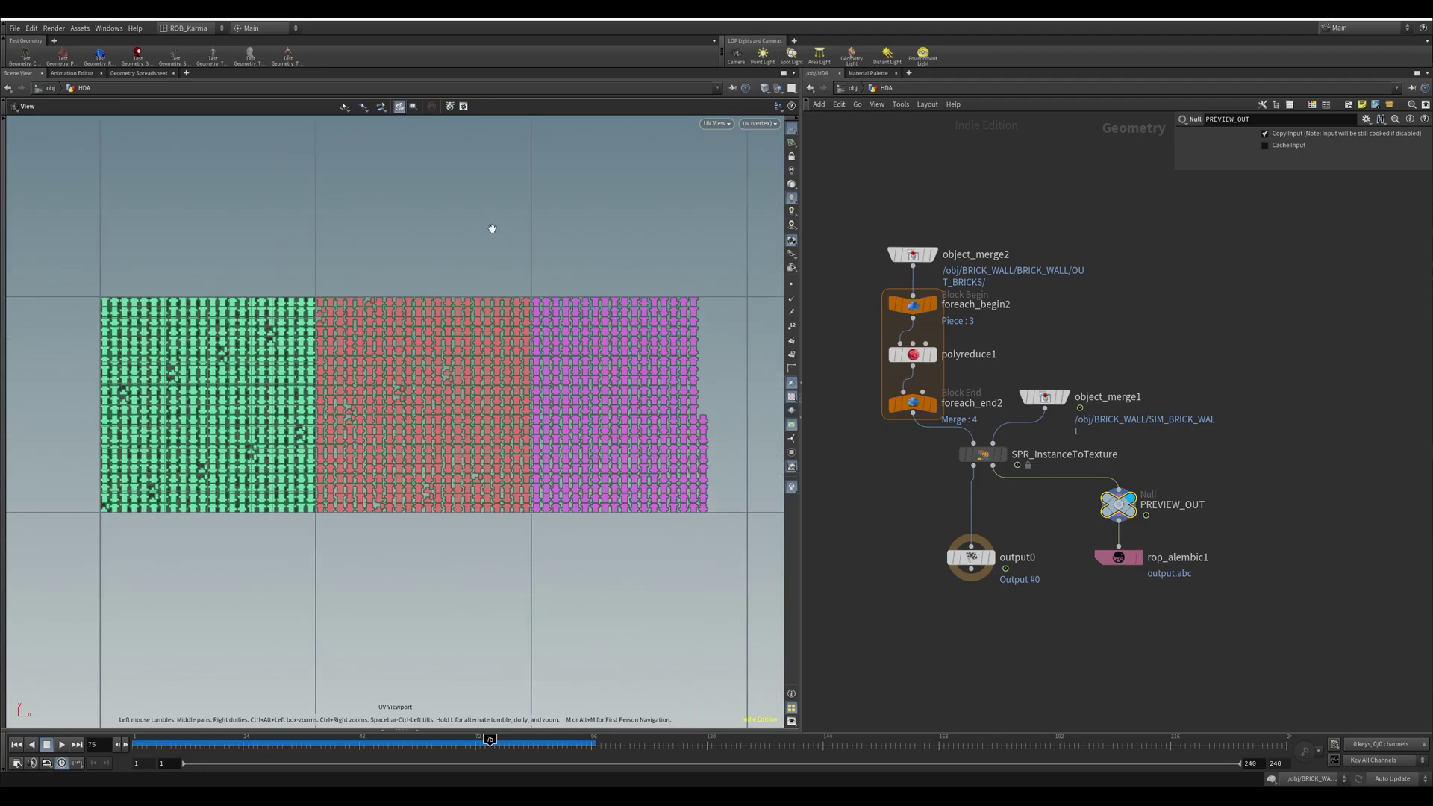
middle_drag(326, 293, 374, 272)
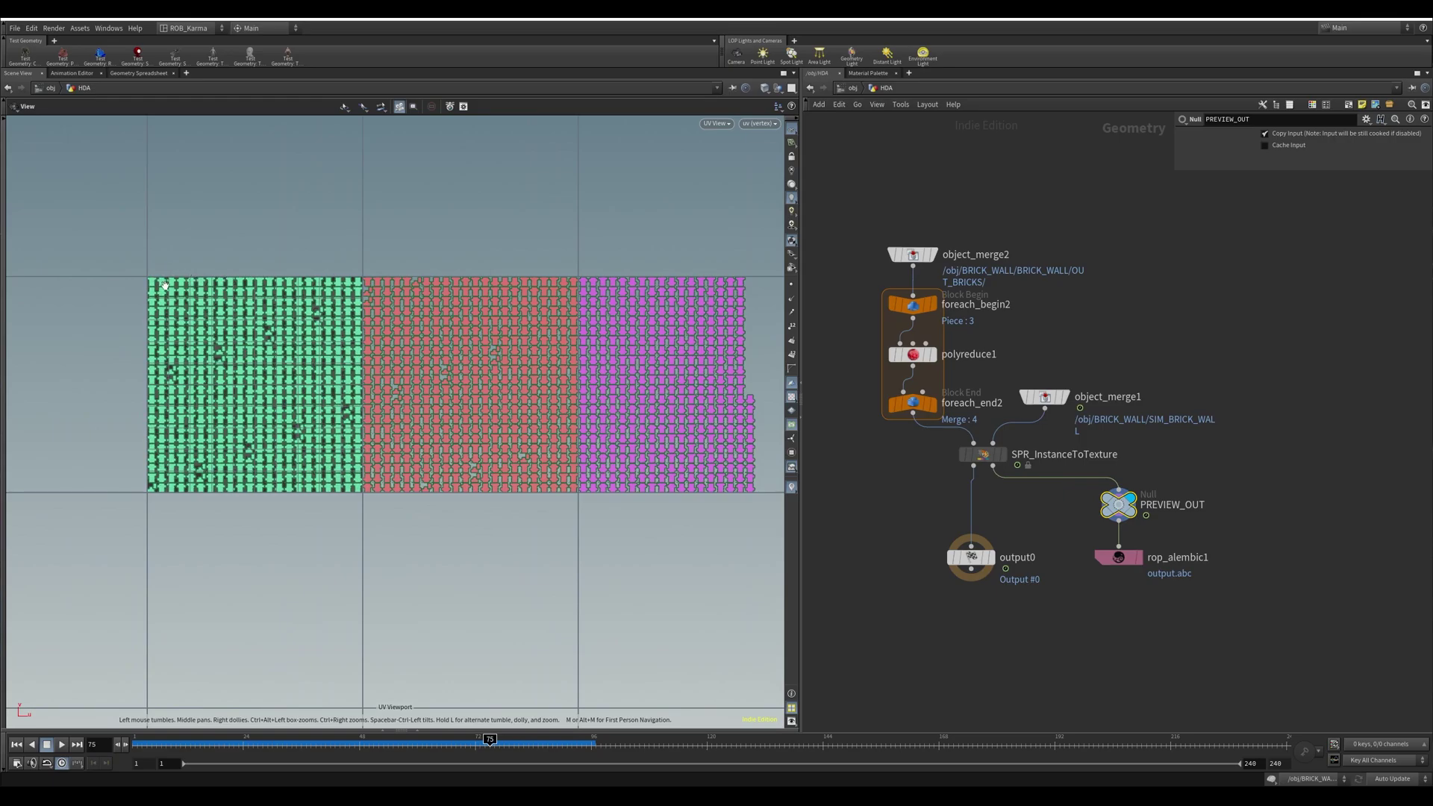
click(929, 405)
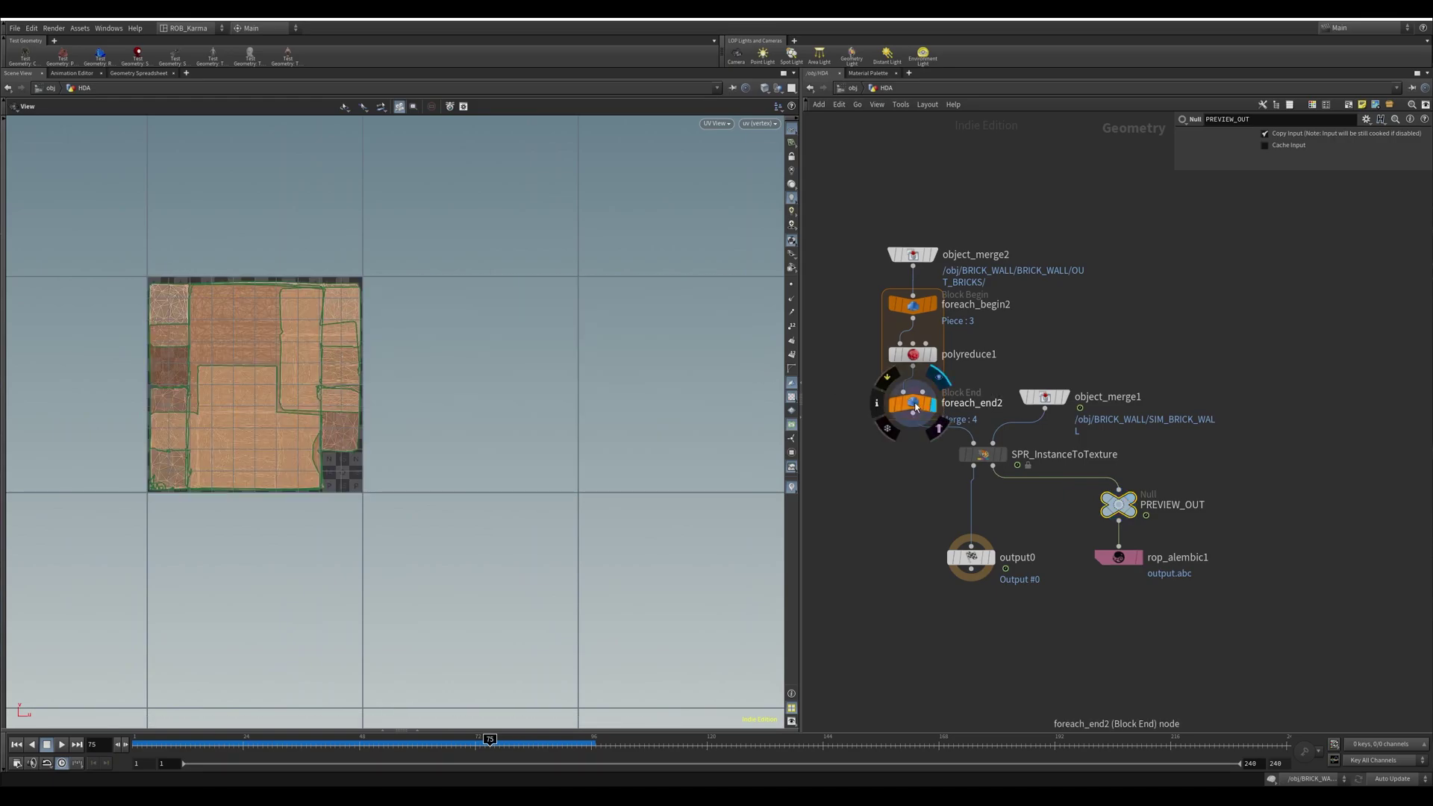
Display the foreach_end2 brick UVs and compare them with the first UDIM tiles of PREVIEW_OUT in the UV view.
click(913, 405)
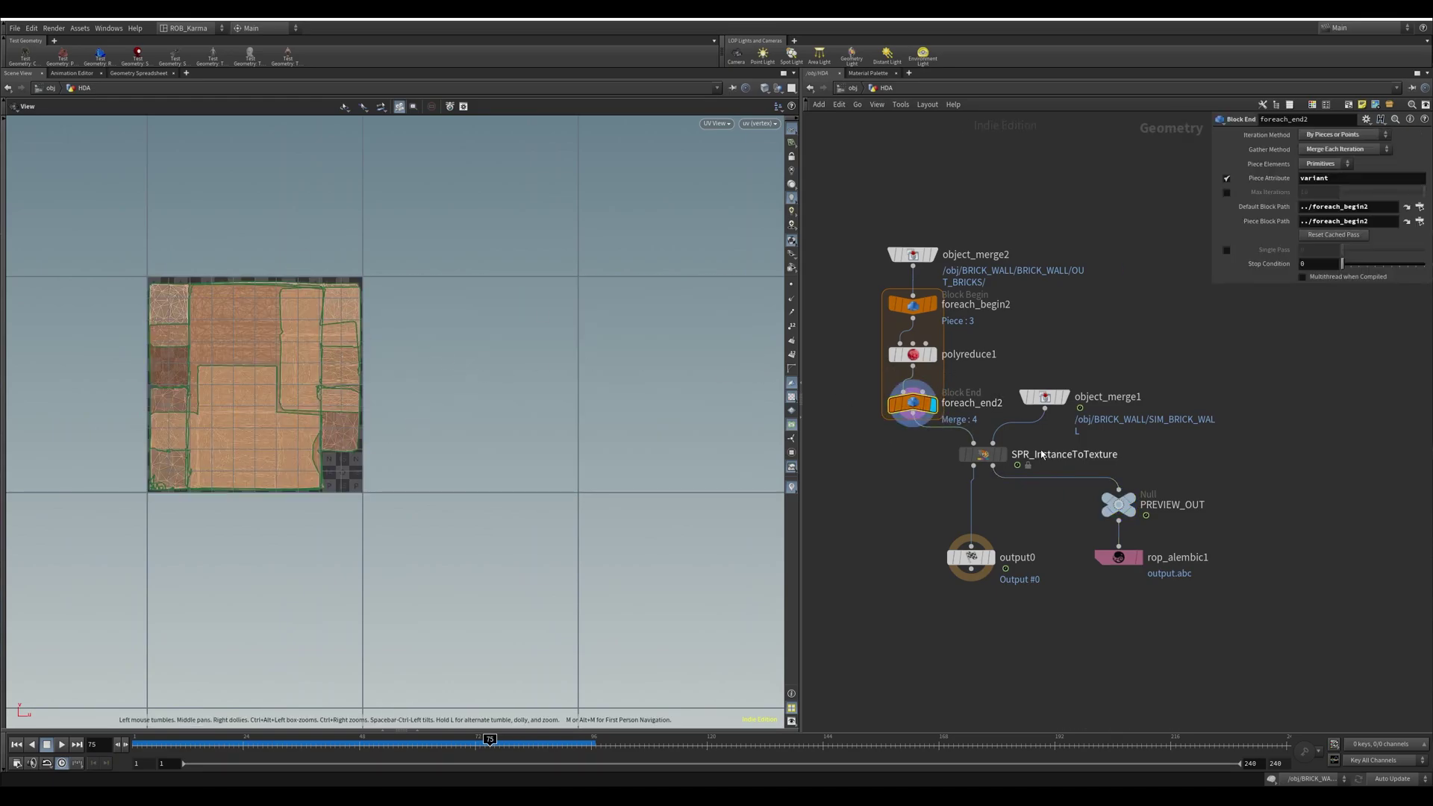
click(1125, 507)
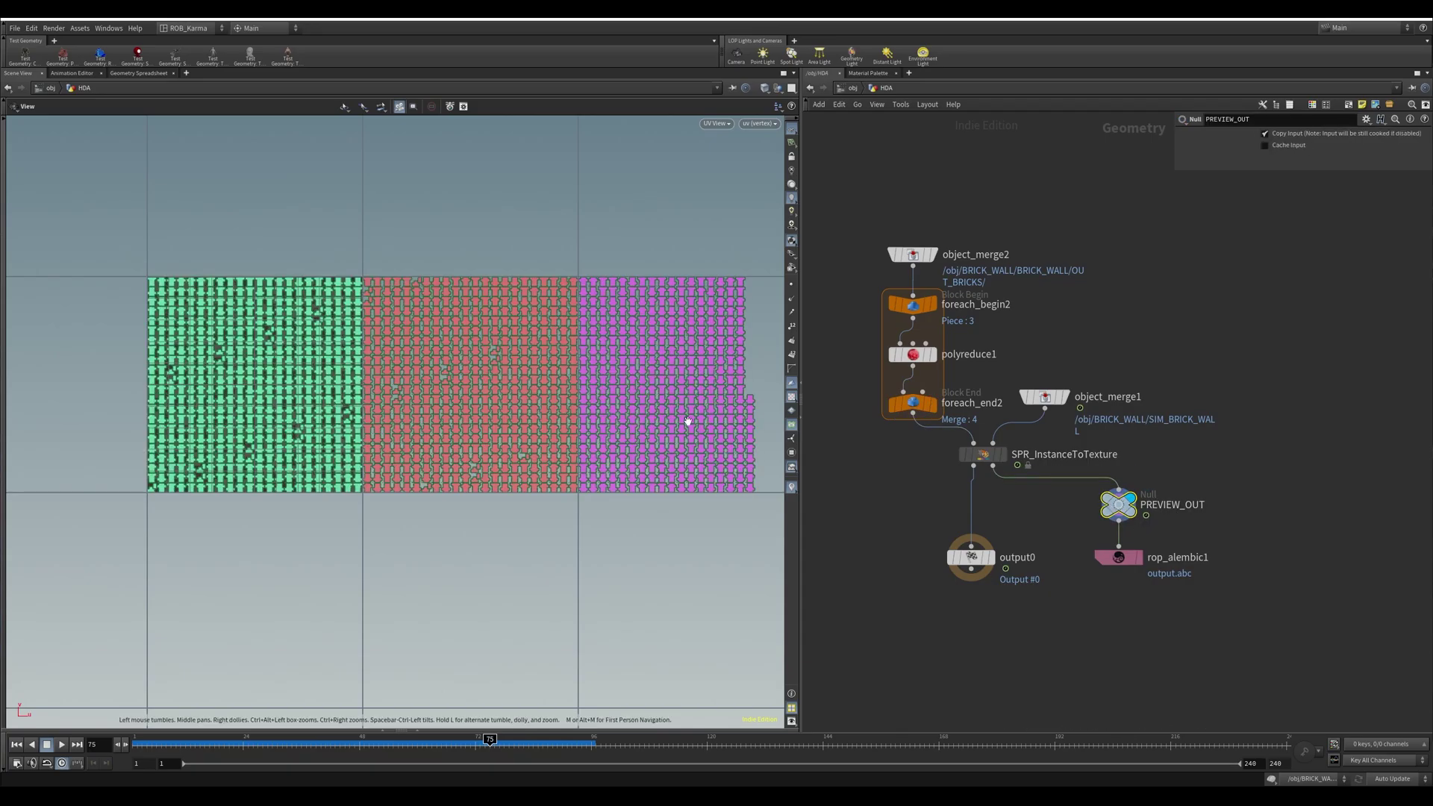
middle_drag(397, 232, 545, 158)
right_drag(417, 221, 576, 227)
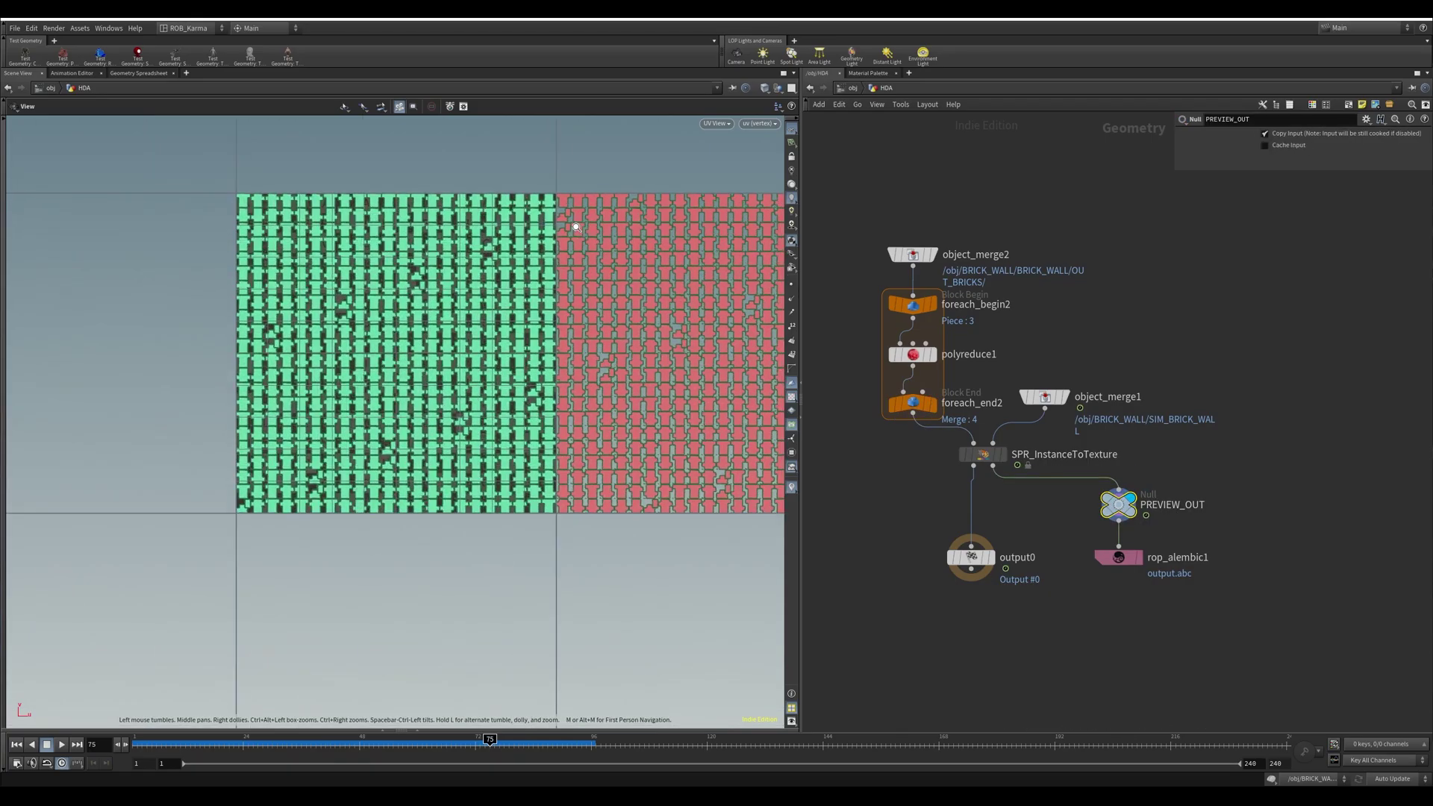
Set the SPR_InstanceToTexture UV division to 15 and examine the UDIM tile layout in the UV view.
drag(934, 483, 1032, 460)
click(1034, 464)
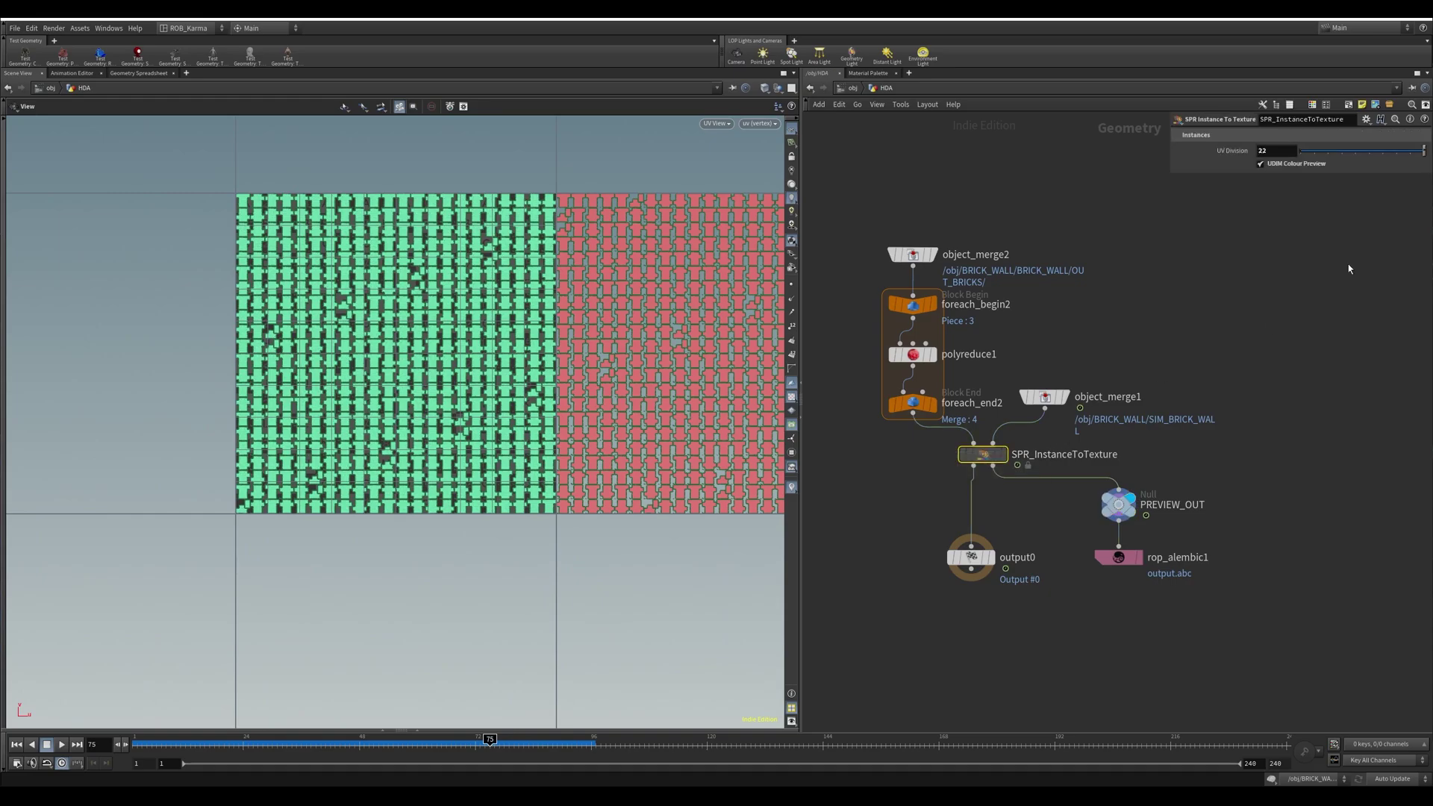
click(1257, 152)
text(15)
key(Return)
right_drag(633, 258, 688, 282)
middle_drag(676, 256, 62, 291)
right_drag(401, 265, 329, 268)
middle_drag(118, 286, 232, 314)
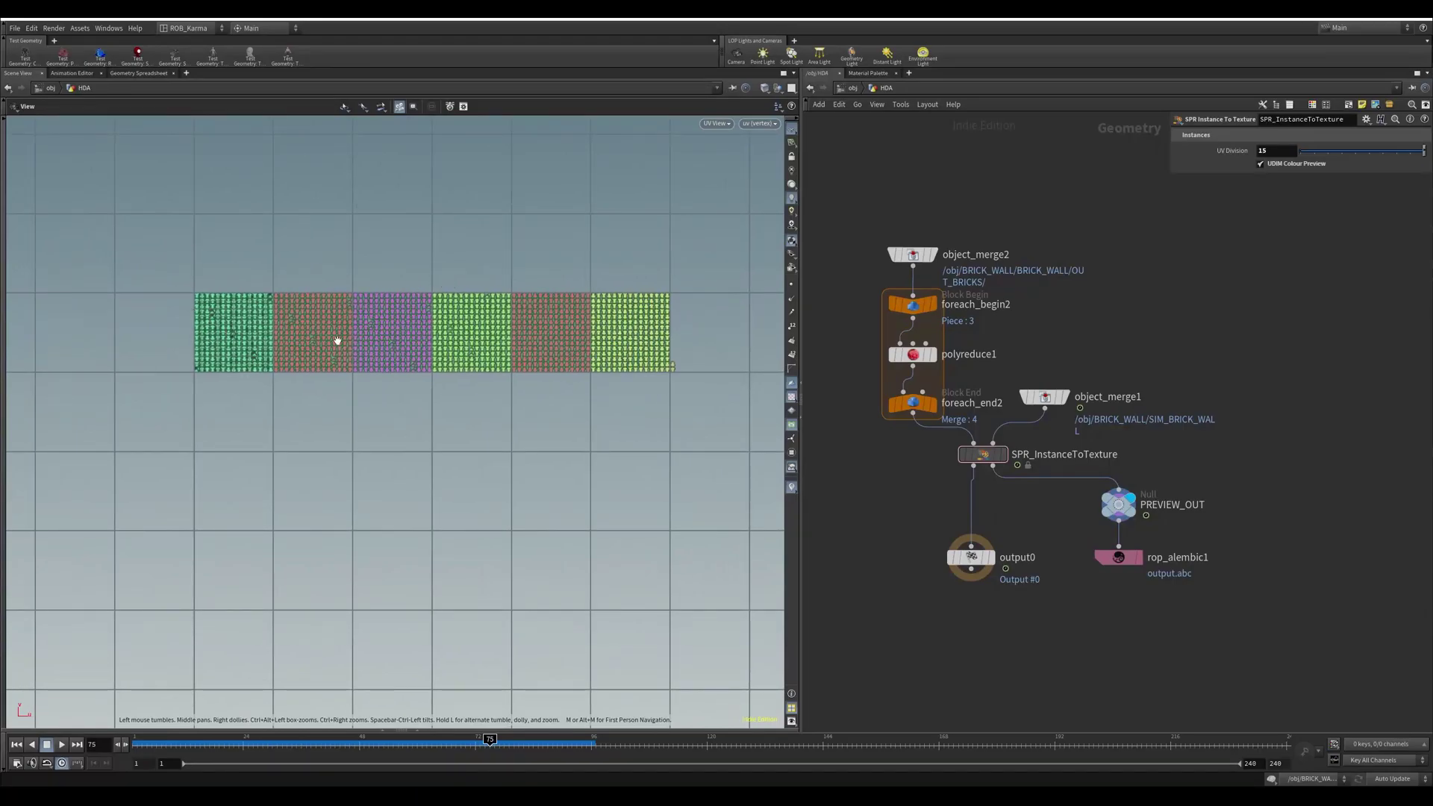
middle_drag(569, 242, 611, 234)
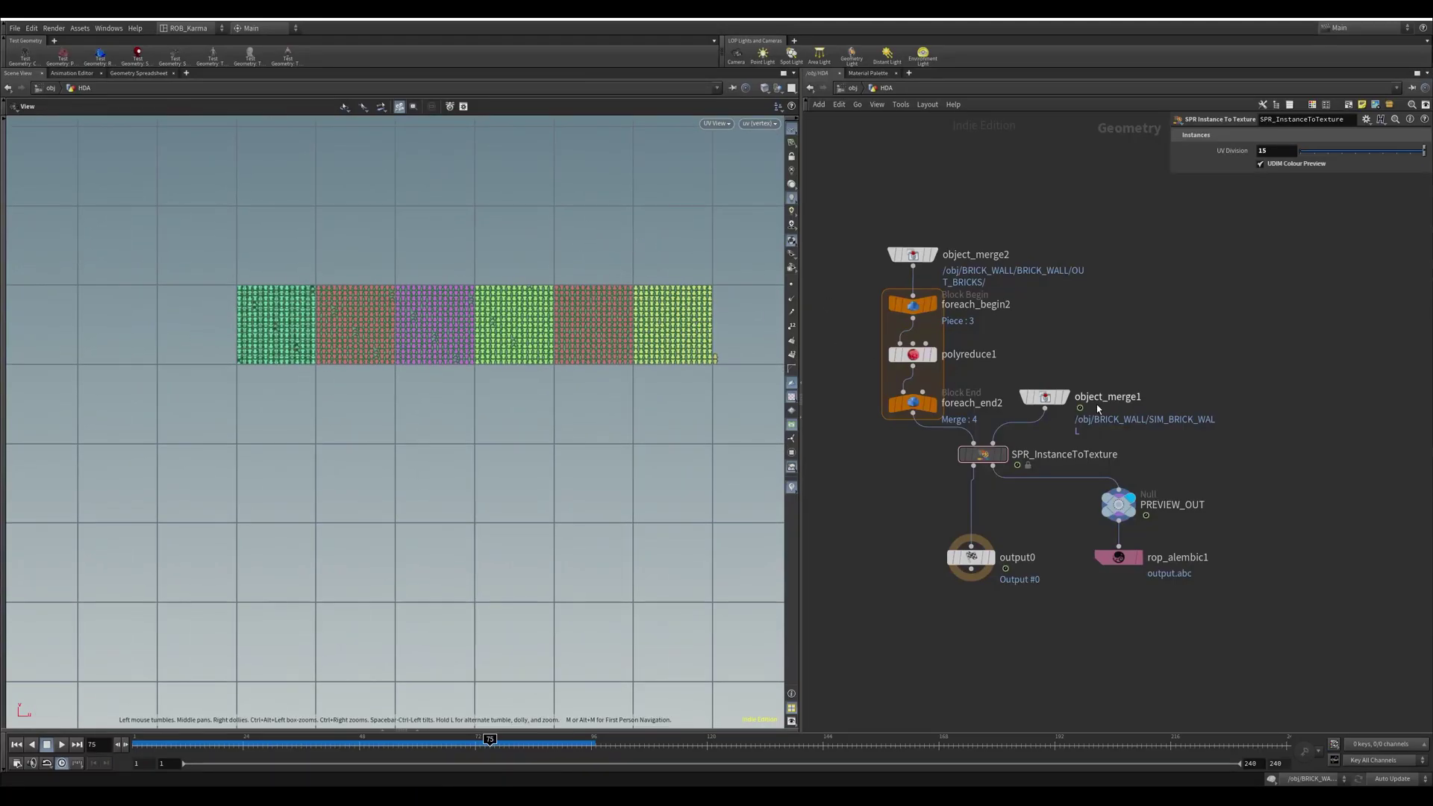
Set the UV division back to 22 and show the coloured wall in the perspective view at frame 5.
click(1272, 150)
text(22)
key(Return)
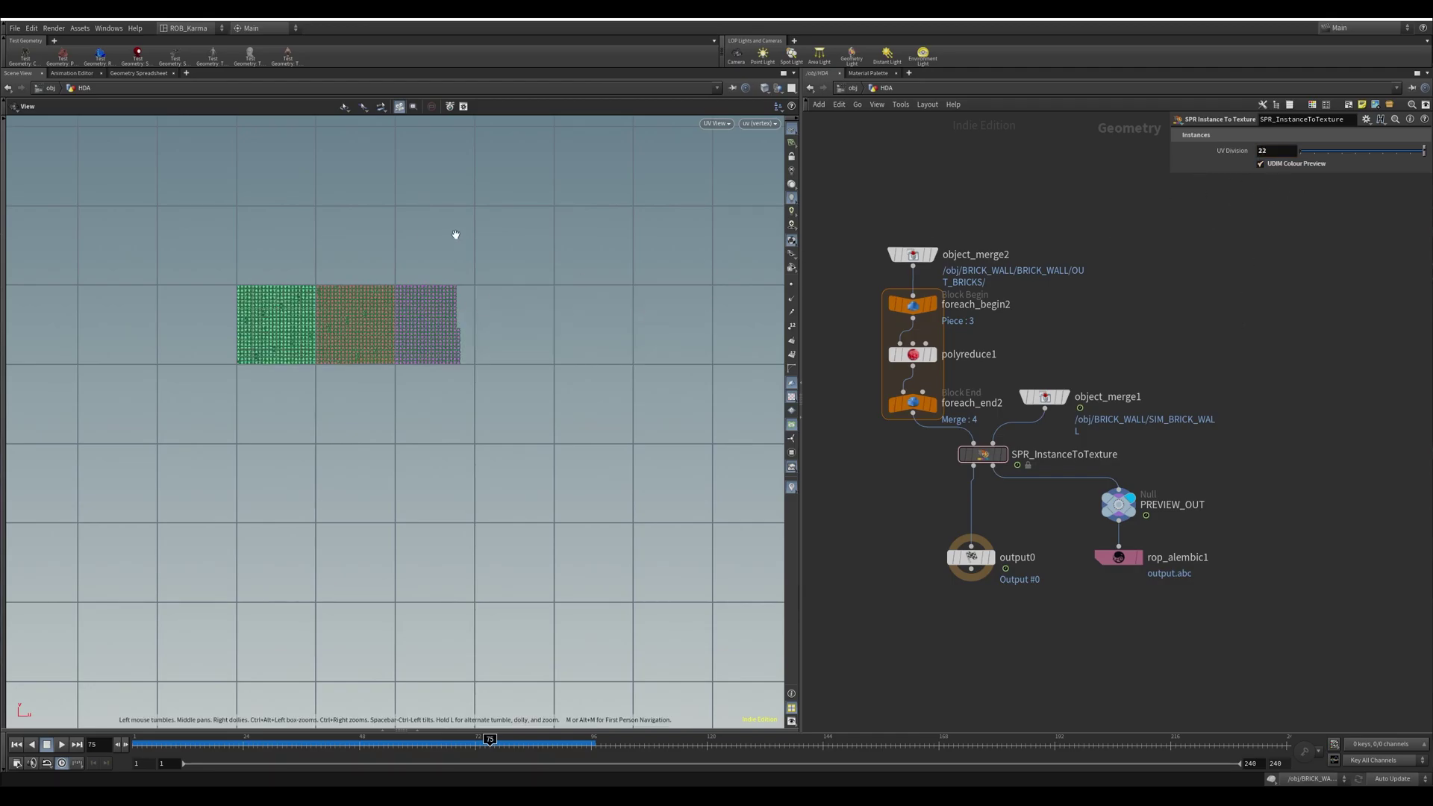
key(space+1)
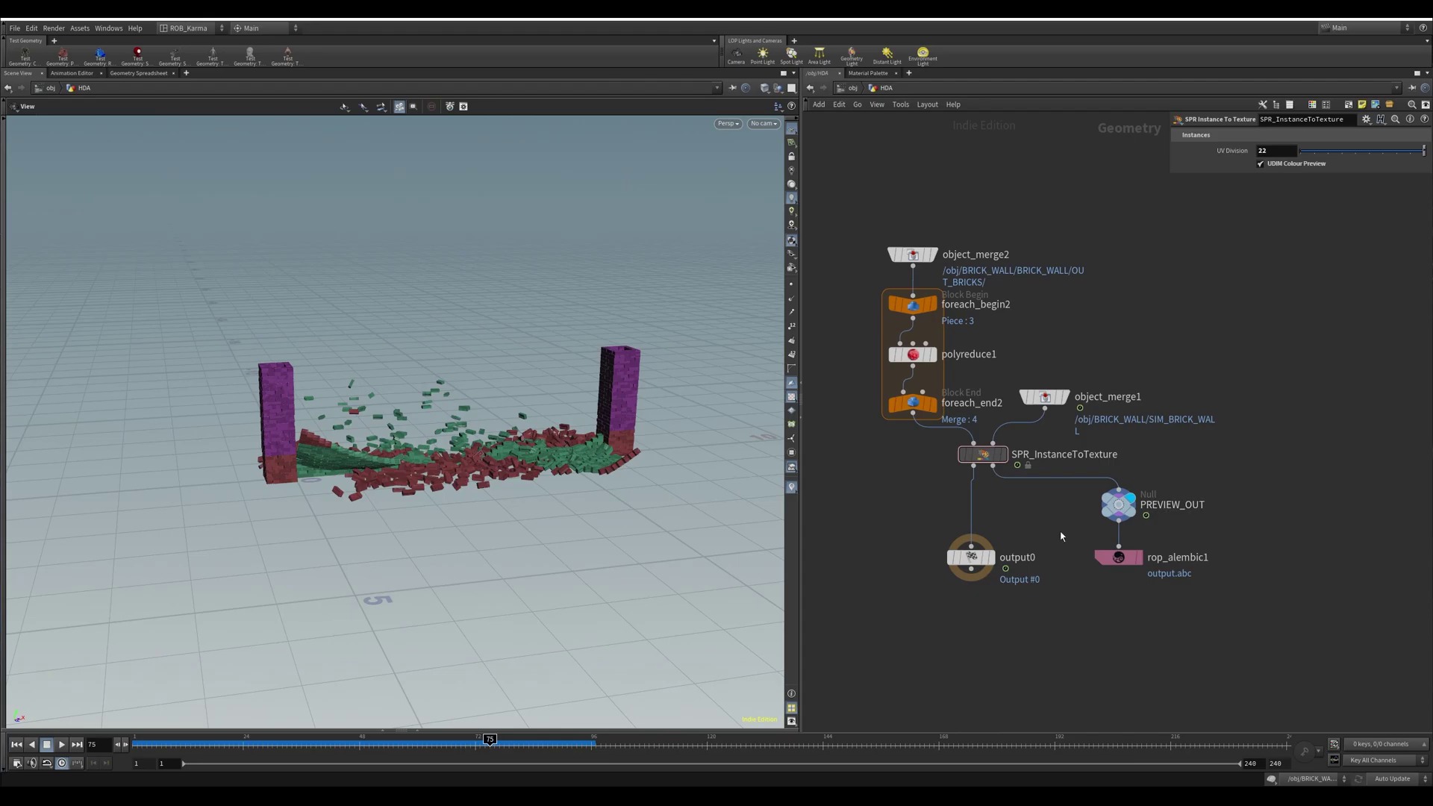
click(152, 744)
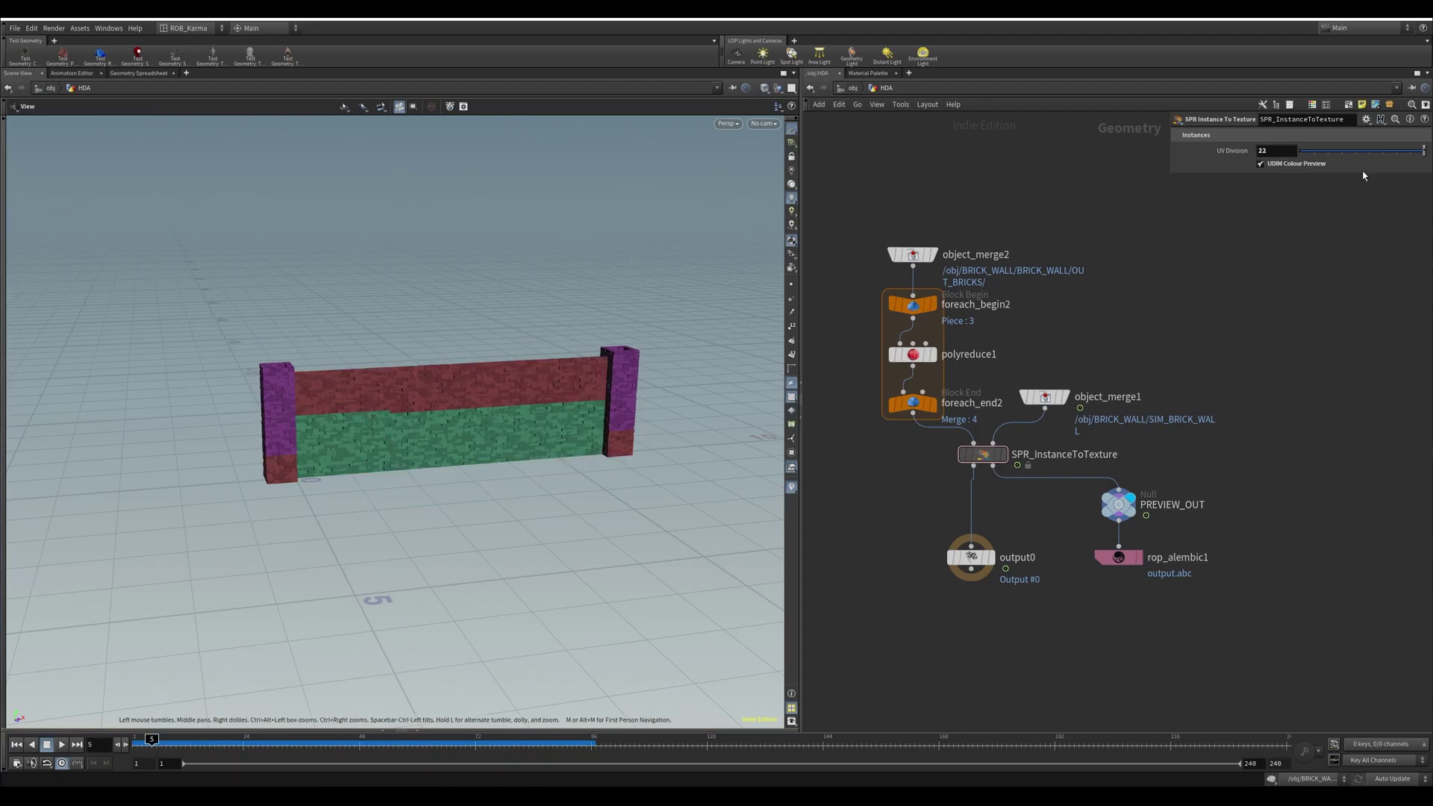
Set the UV division to 15 and examine the UDIM colour bands on the intact wall in perspective.
double_click(1278, 150)
key(Return)
right_drag(377, 429, 579, 374)
drag(306, 306, 371, 257)
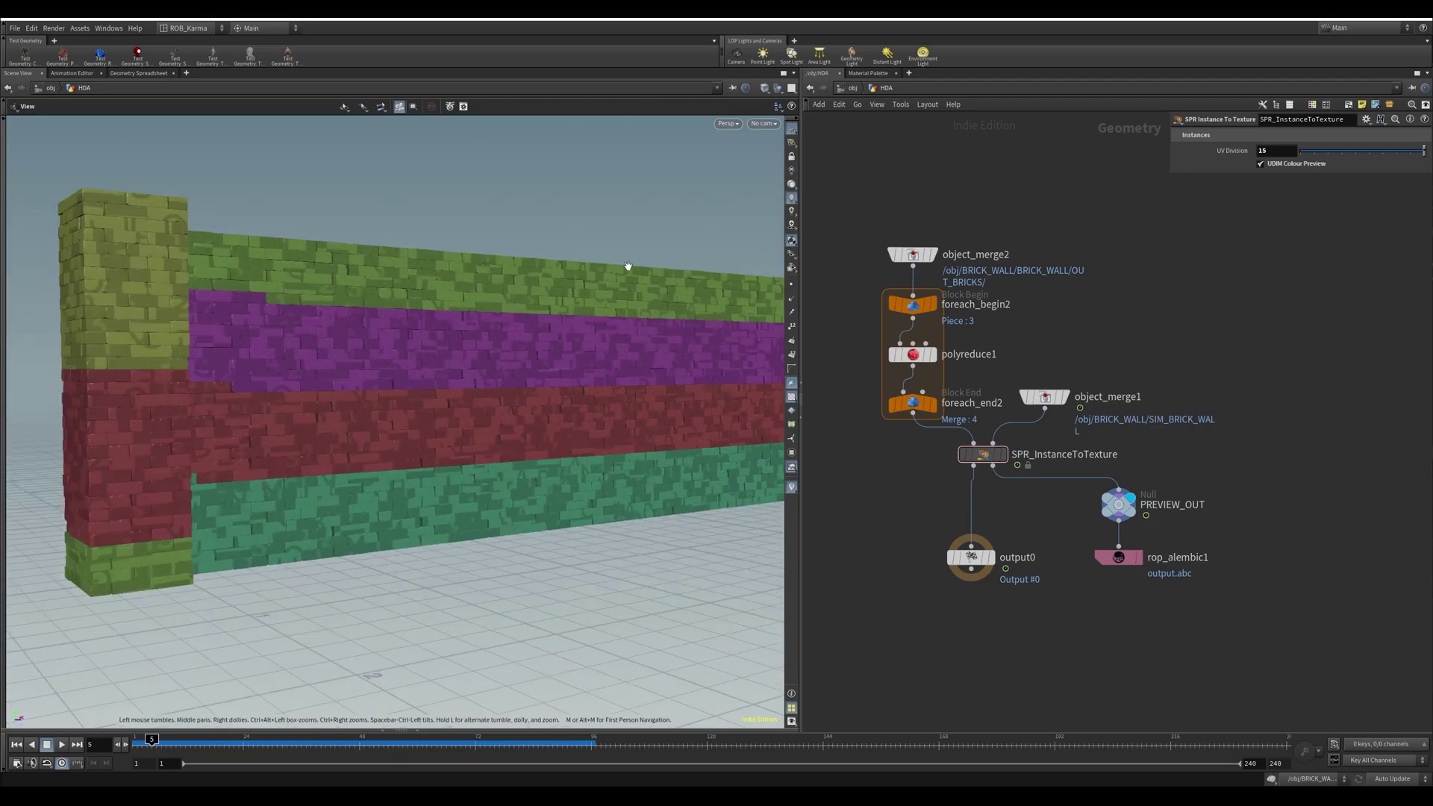
middle_drag(641, 315, 552, 291)
right_drag(553, 291, 515, 294)
drag(514, 295, 505, 314)
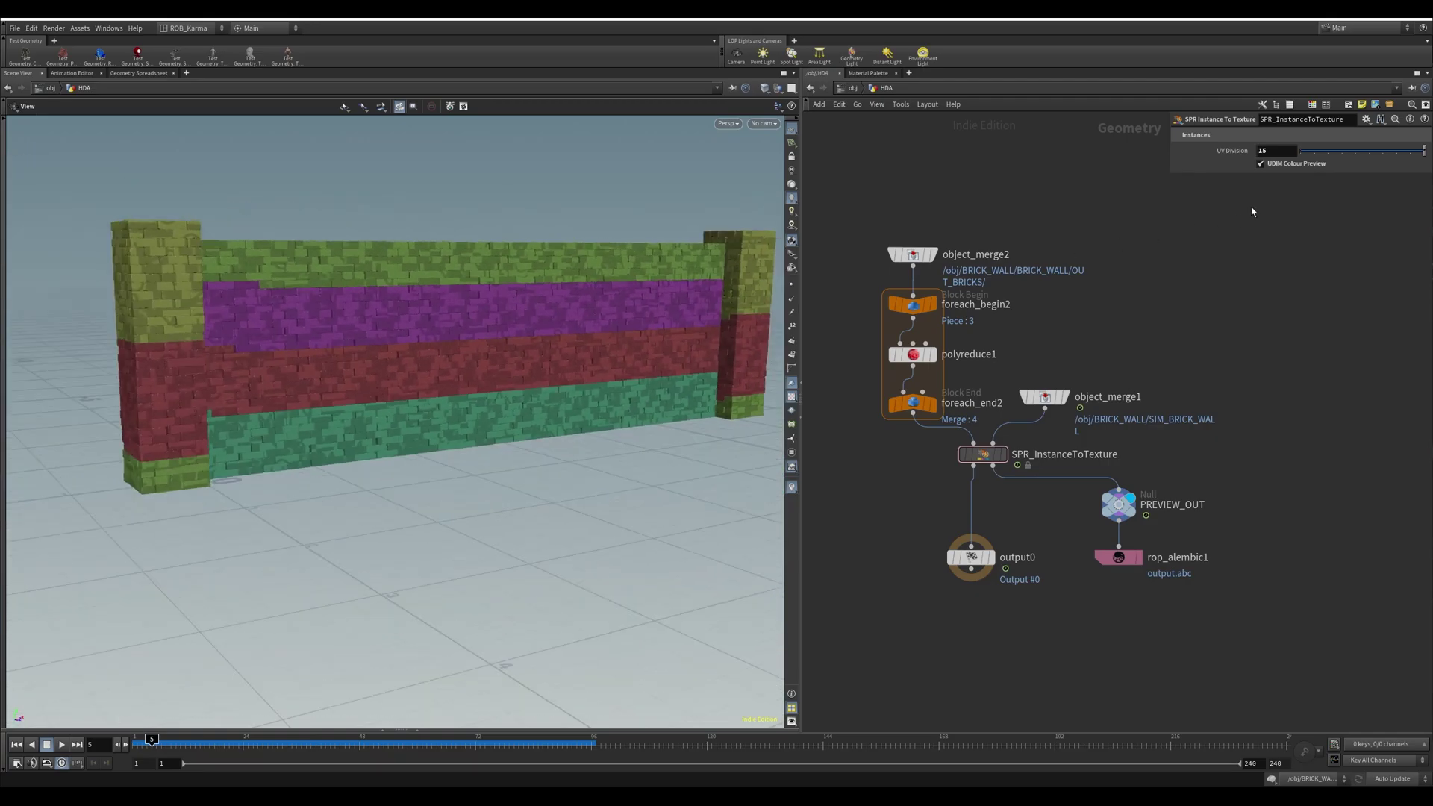
Restore the SPR_InstanceToTexture UV division to 22 for the intact wall.
double_click(1278, 149)
text(22)
key(Return)
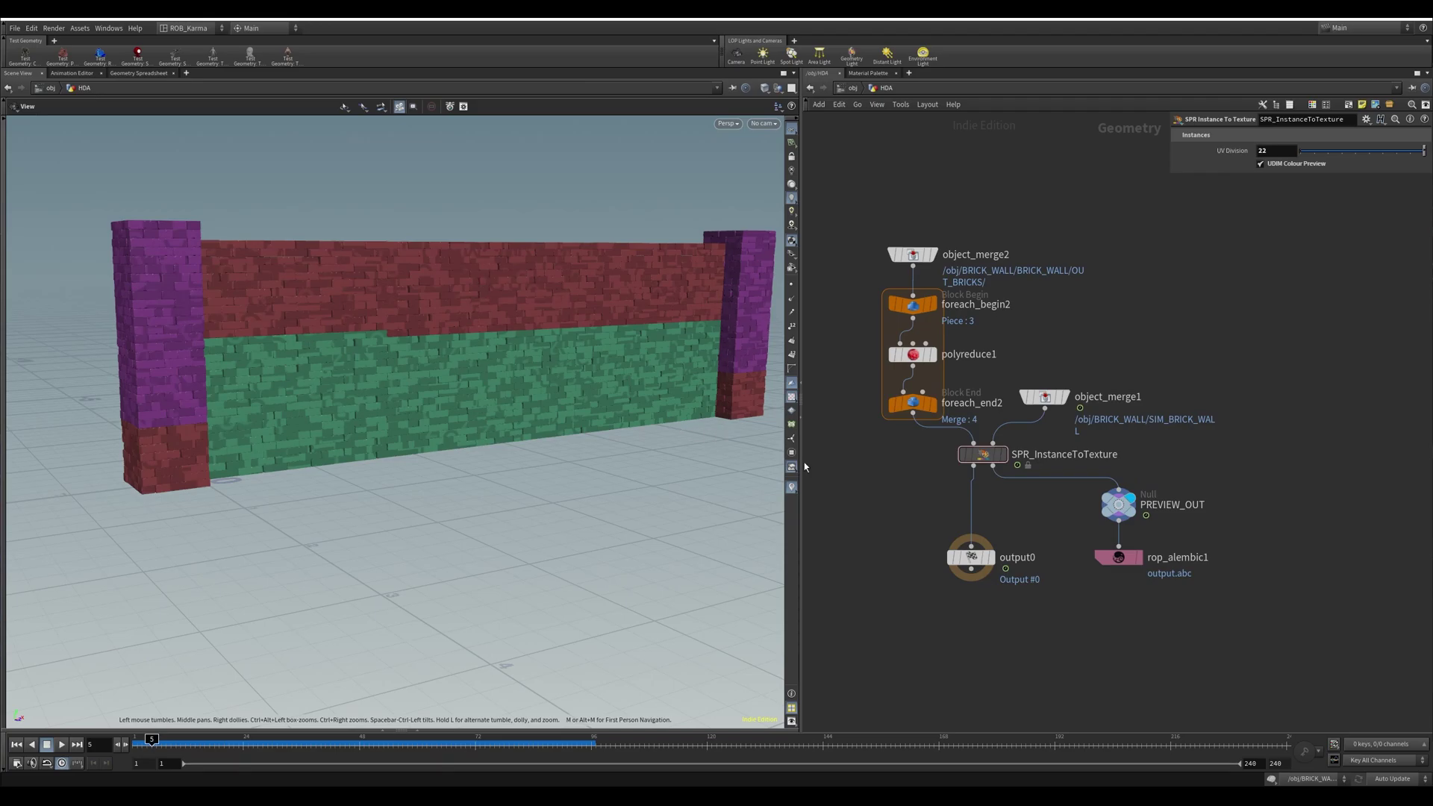
Display output0 and filter its geometry spreadsheet to the uv_* attributes to examine the UV offset and scale of each point.
click(990, 556)
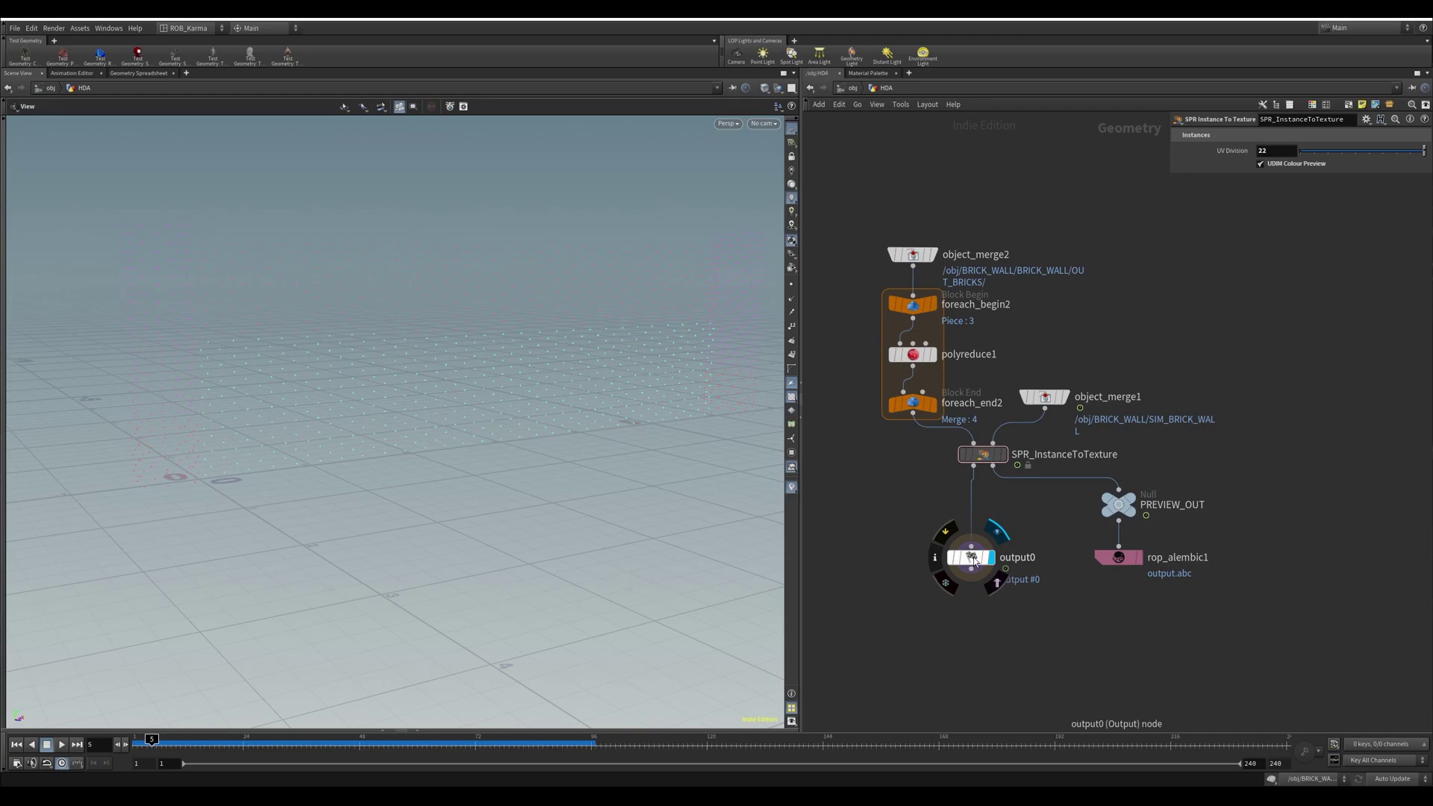
click(974, 560)
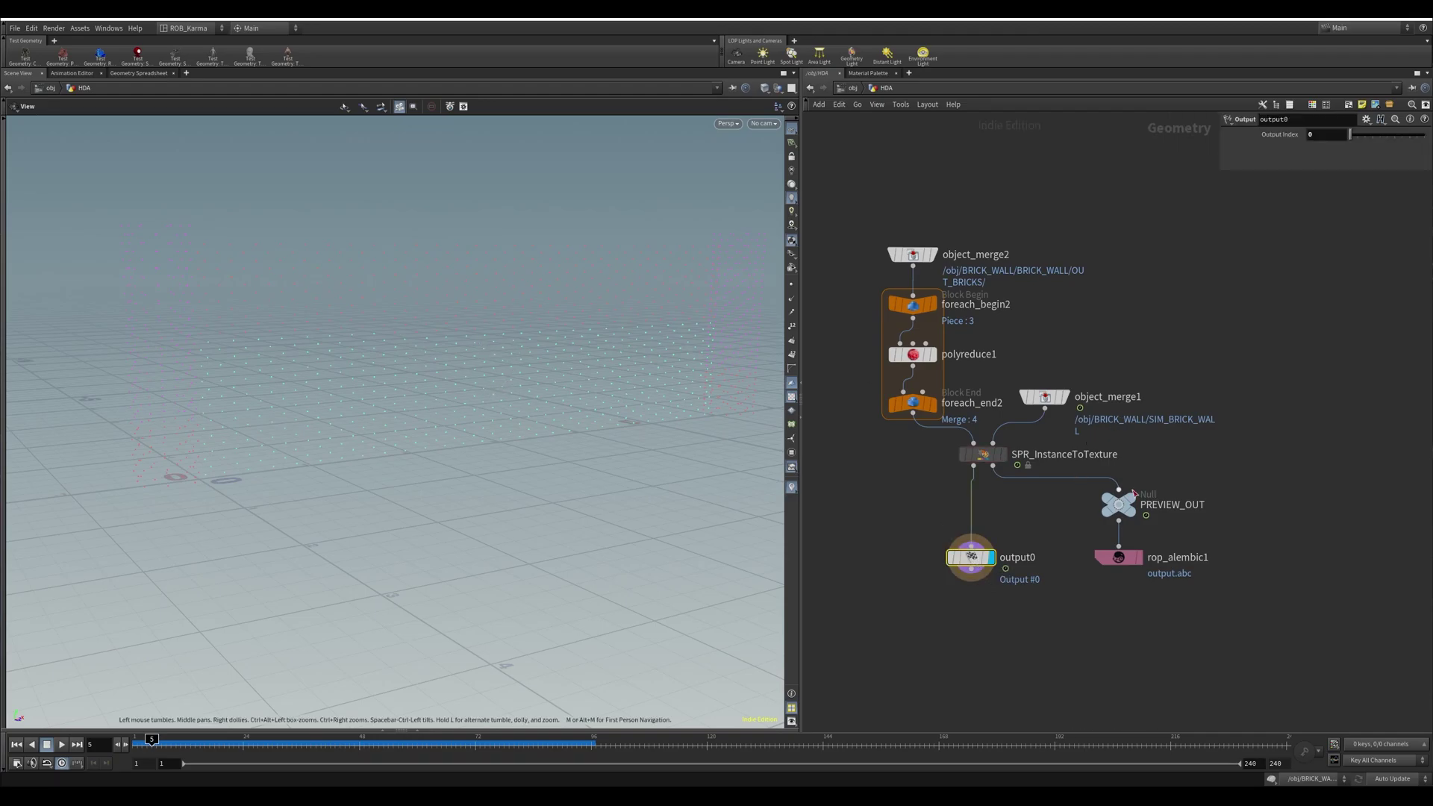
mouse_move(1129, 508)
click(139, 73)
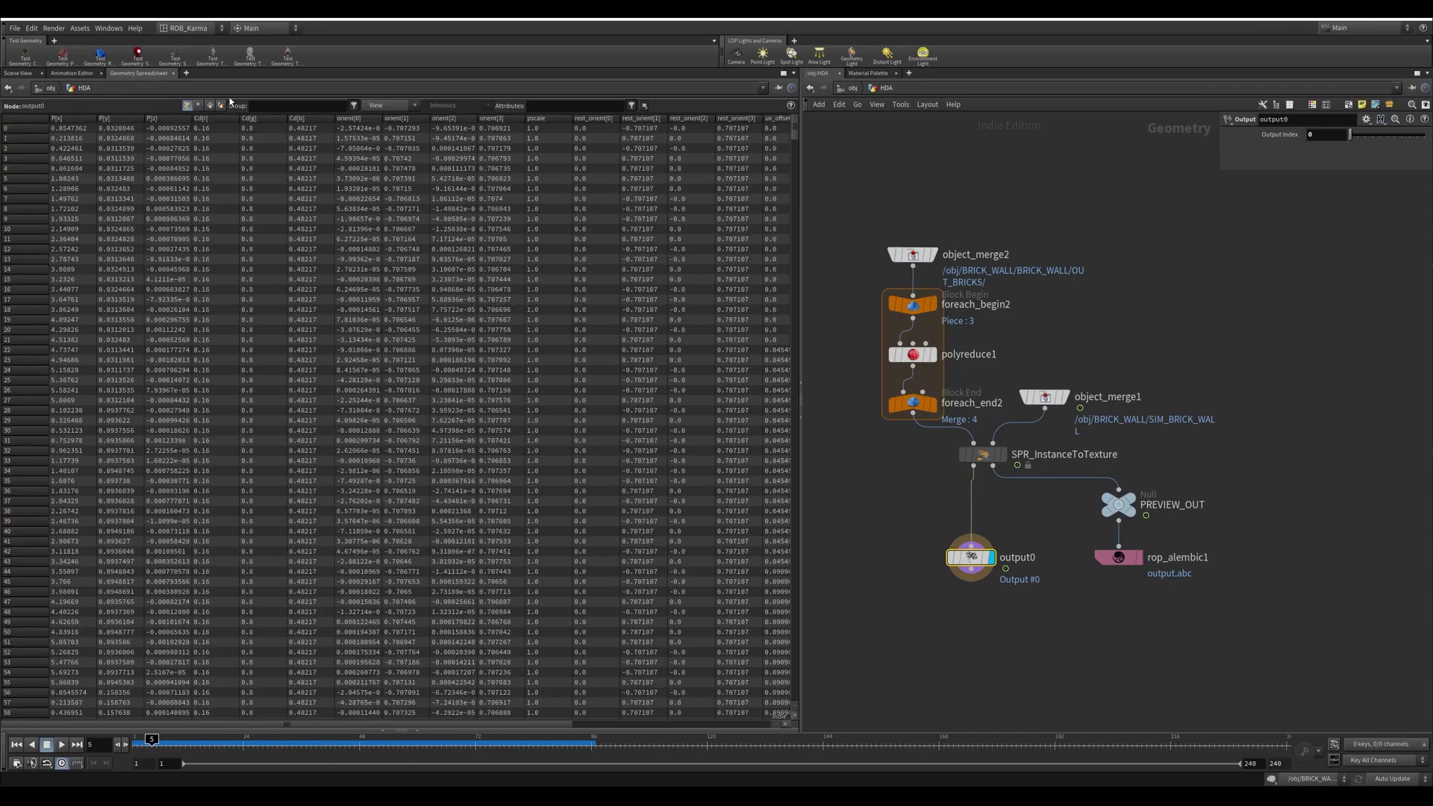
click(587, 107)
text(uv_*)
key(Return)
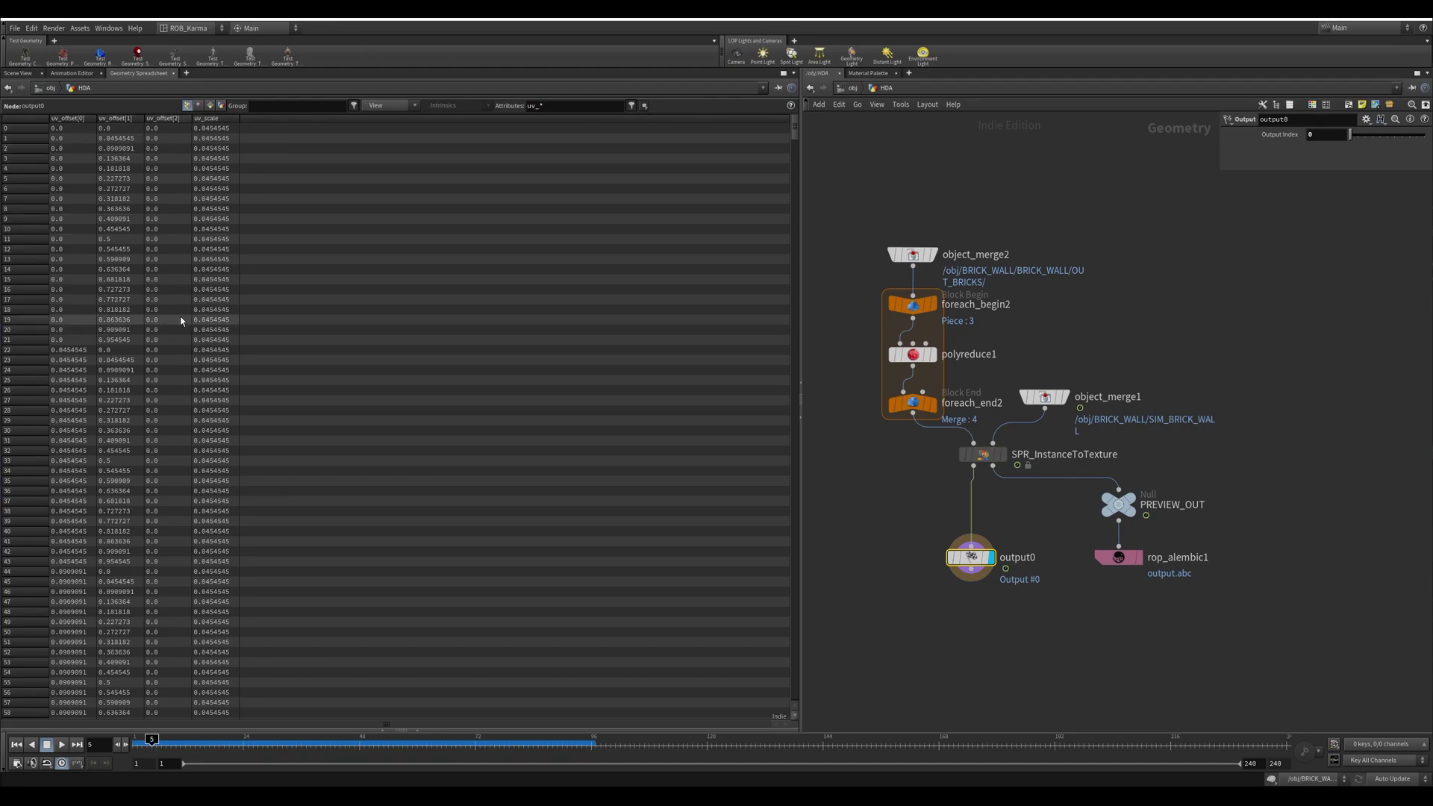
Return to the scene view, display PREVIEW_OUT and compare its UV layout with the coloured wall in perspective.
click(17, 73)
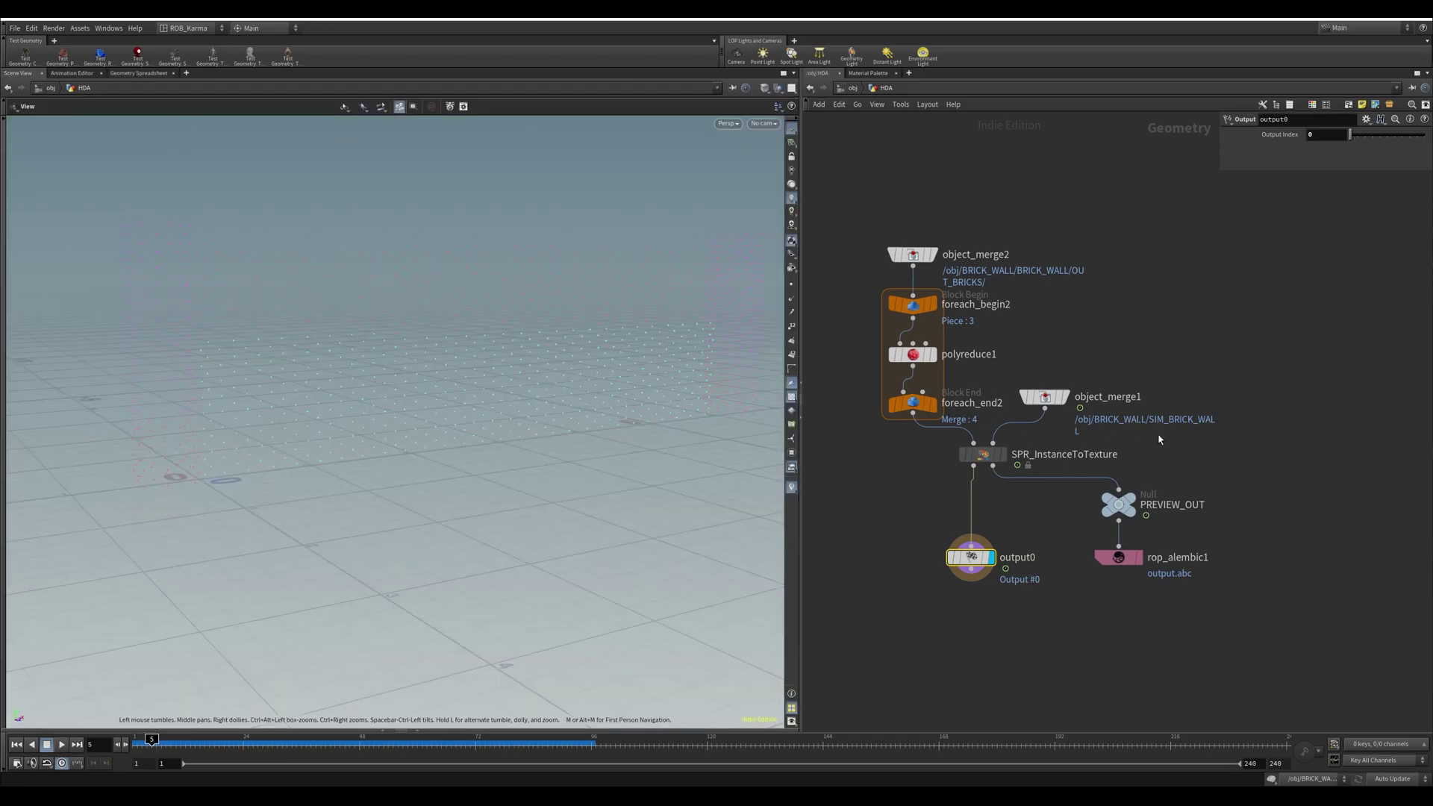
click(1130, 505)
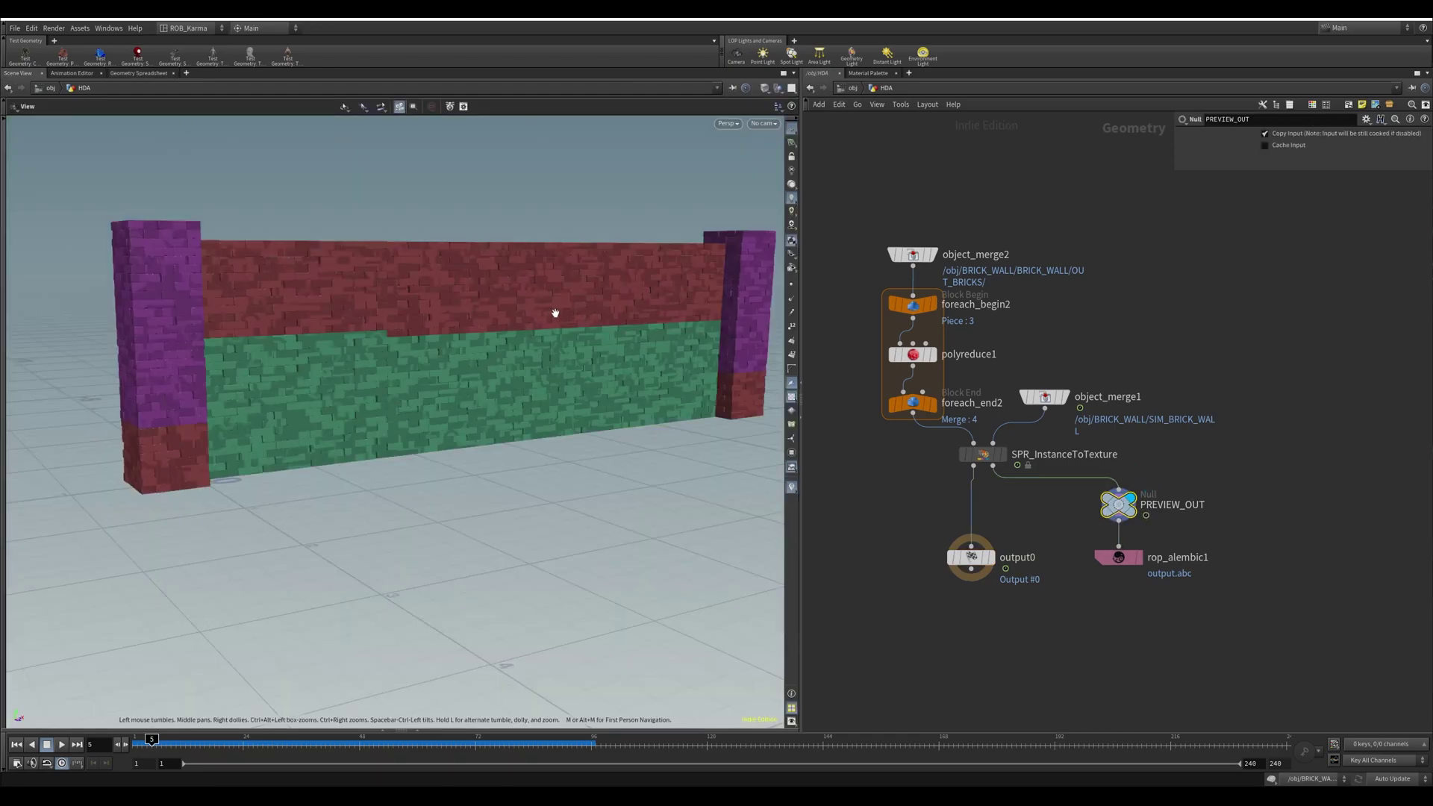
key(space+5)
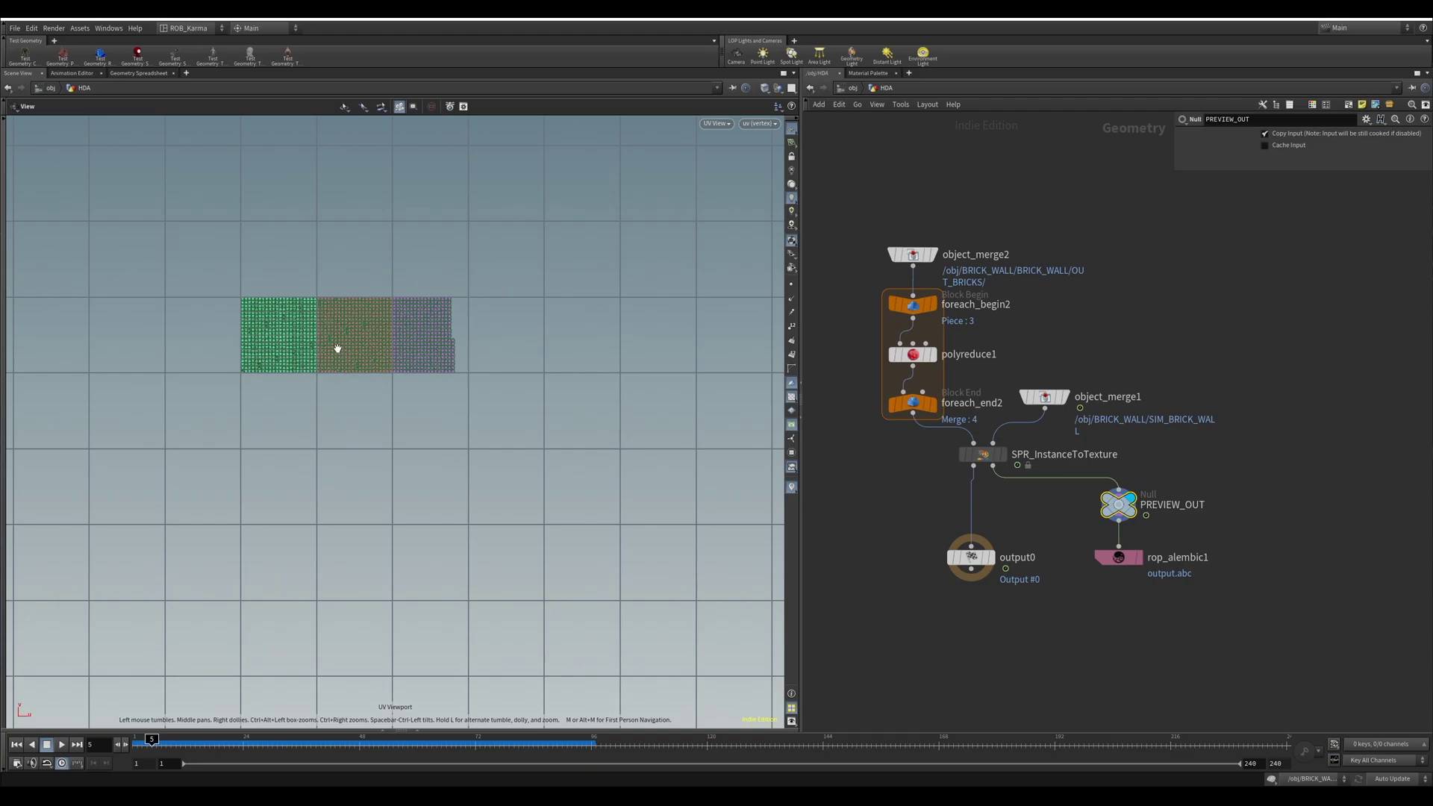
key(space+1)
middle_drag(1160, 321, 1144, 324)
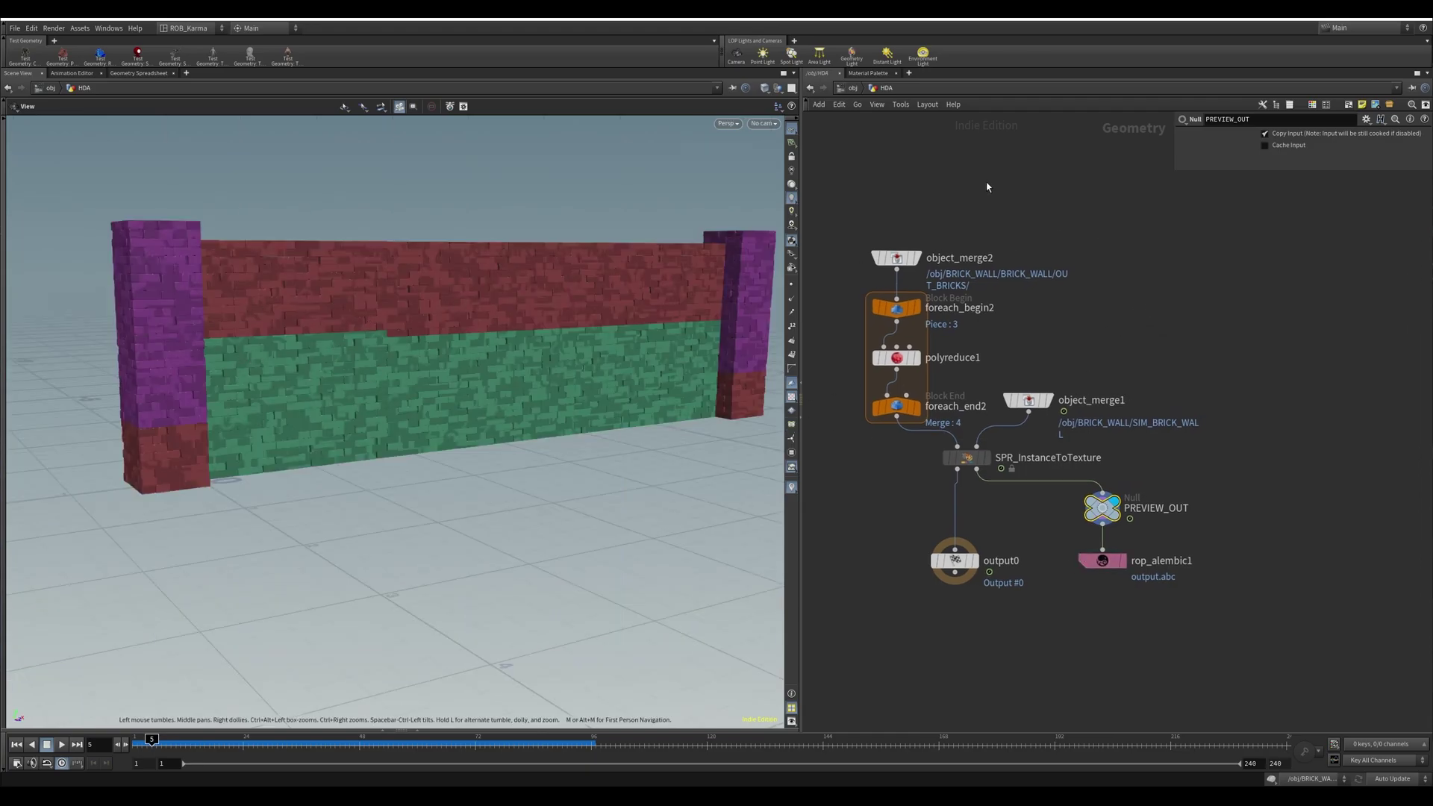
Open the LOPS network and display the BRICKS import and the BRICK_WALL instancer to examine the instanced wall.
click(853, 88)
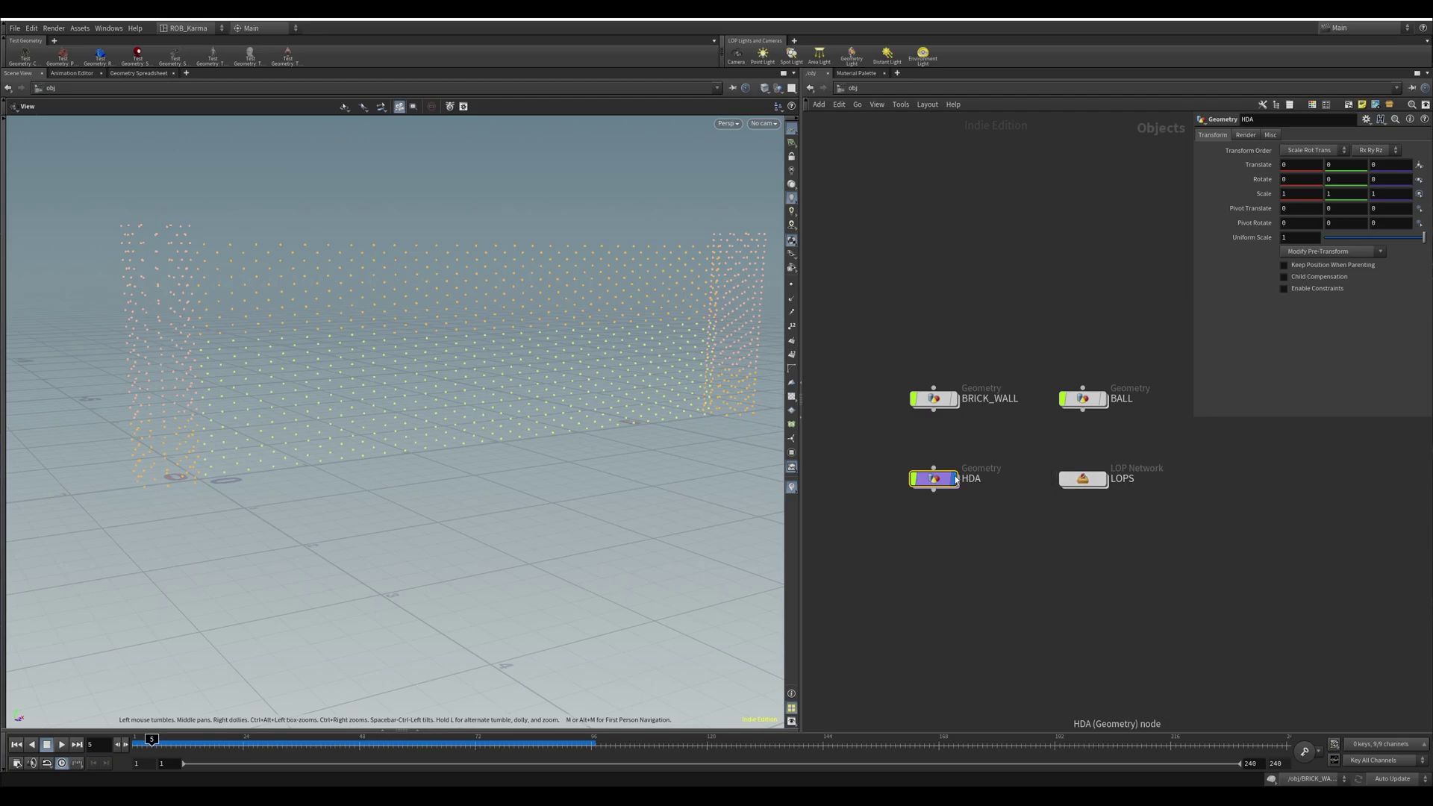
double_click(1100, 485)
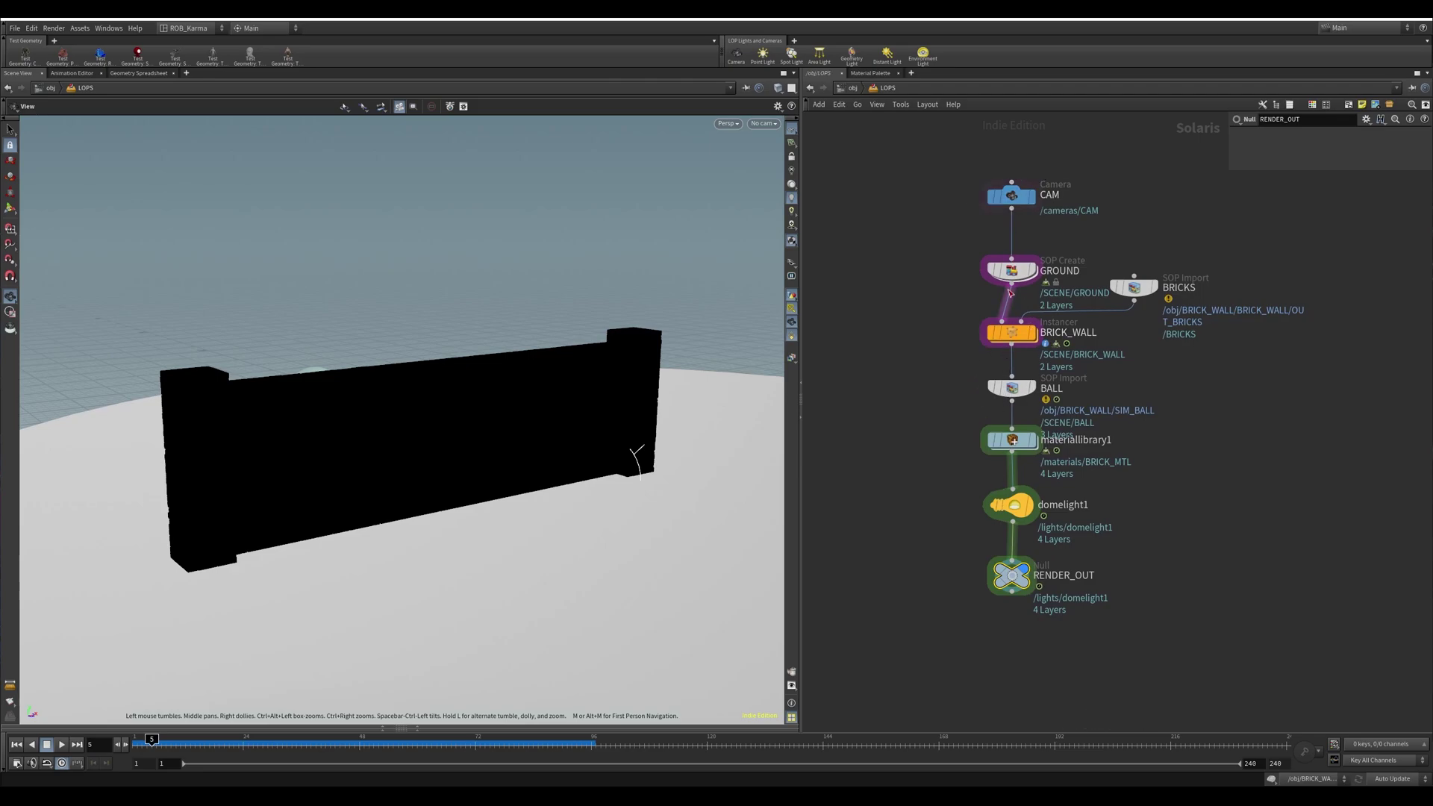
middle_drag(977, 243, 959, 321)
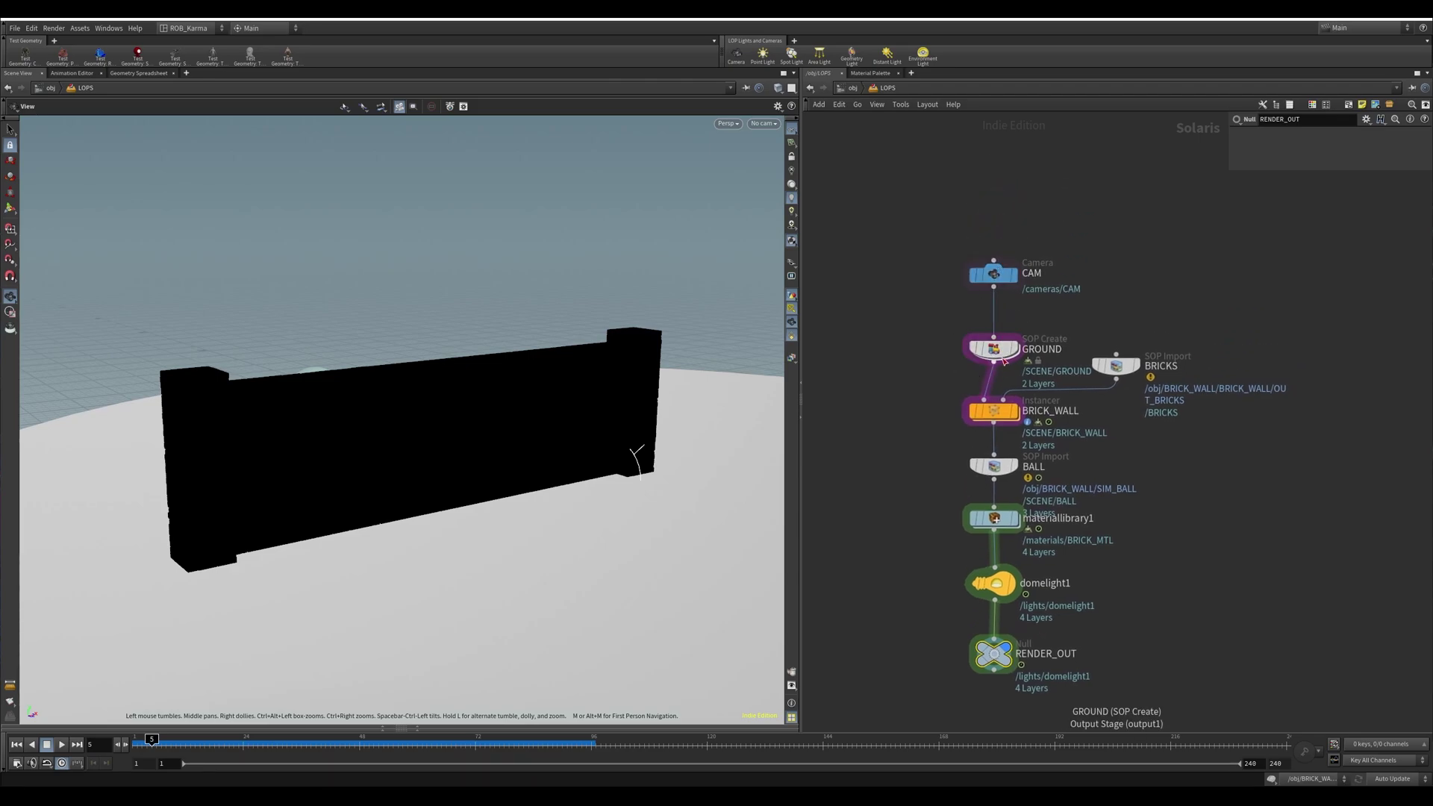
click(1136, 369)
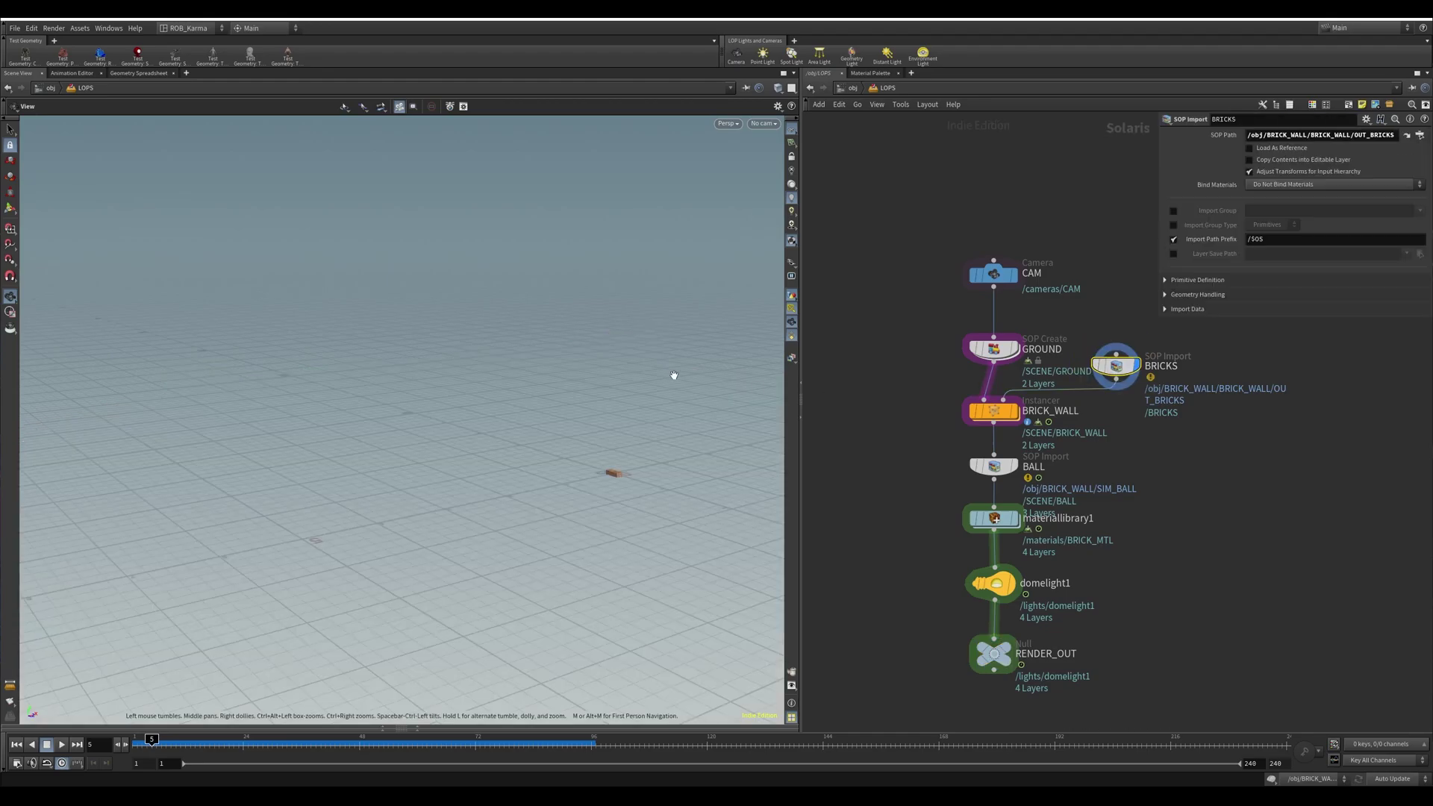
click(1013, 411)
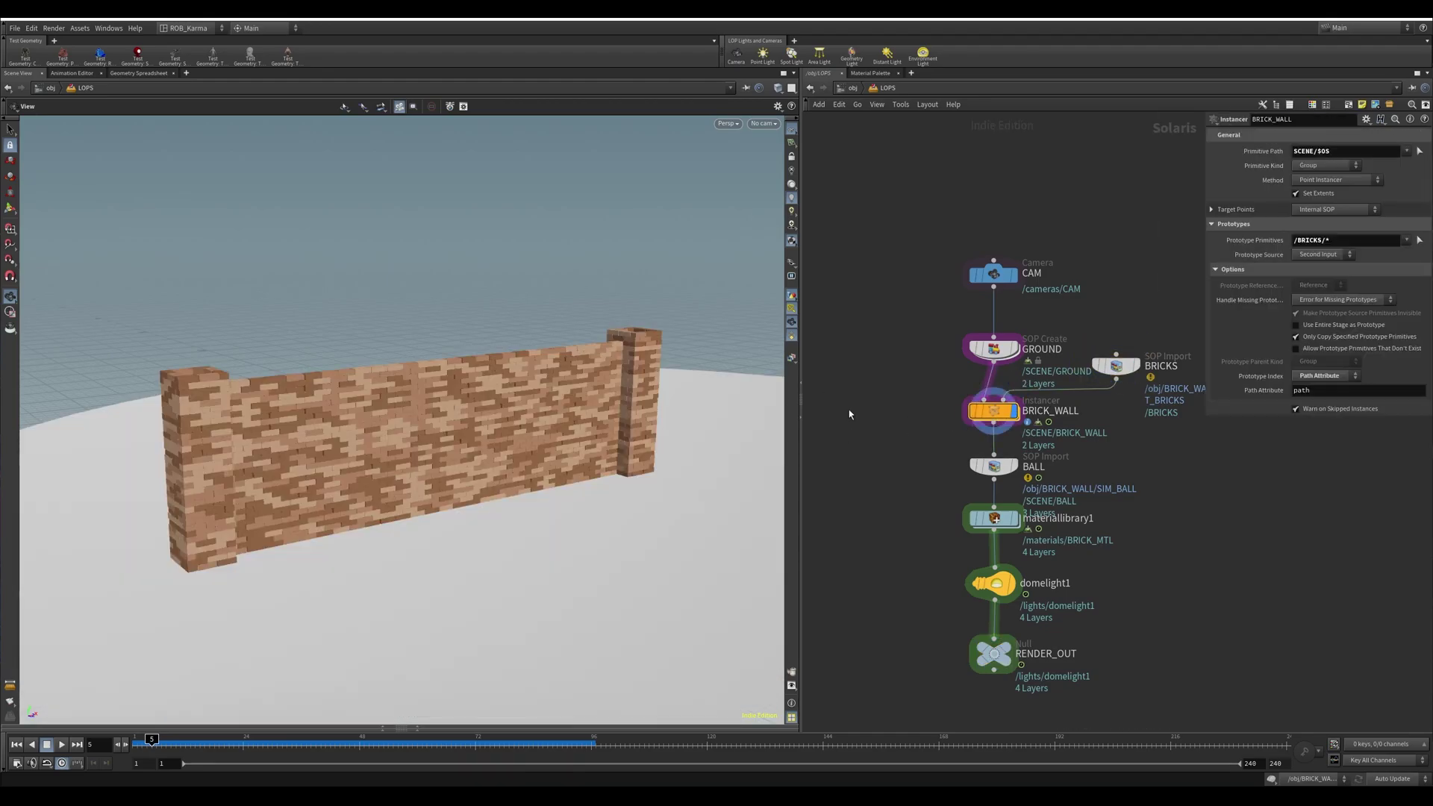
drag(488, 370, 489, 349)
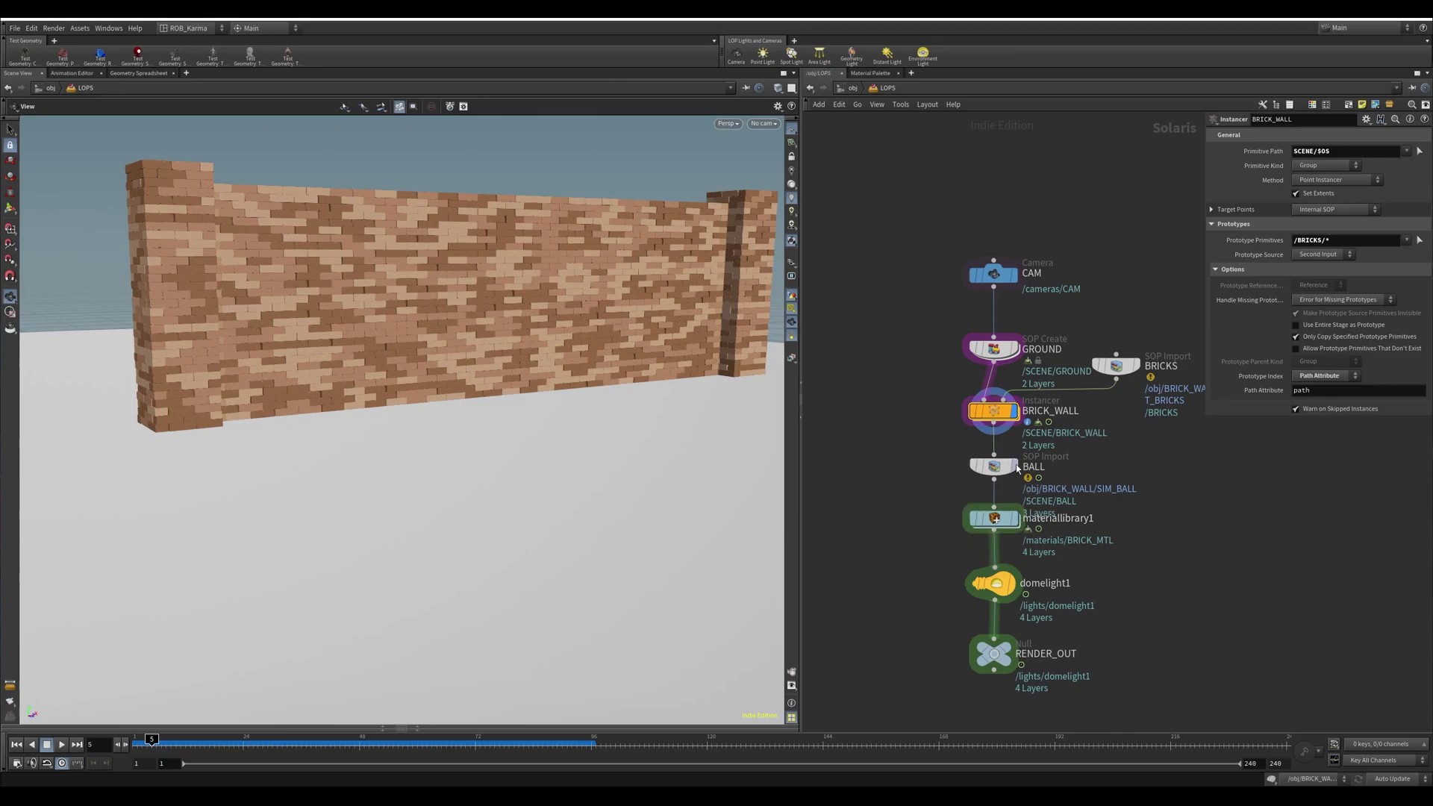
Display materiallibrary1, switch the viewport renderer to Karma, and display domelight1 to view the lit, textured wall.
click(1013, 519)
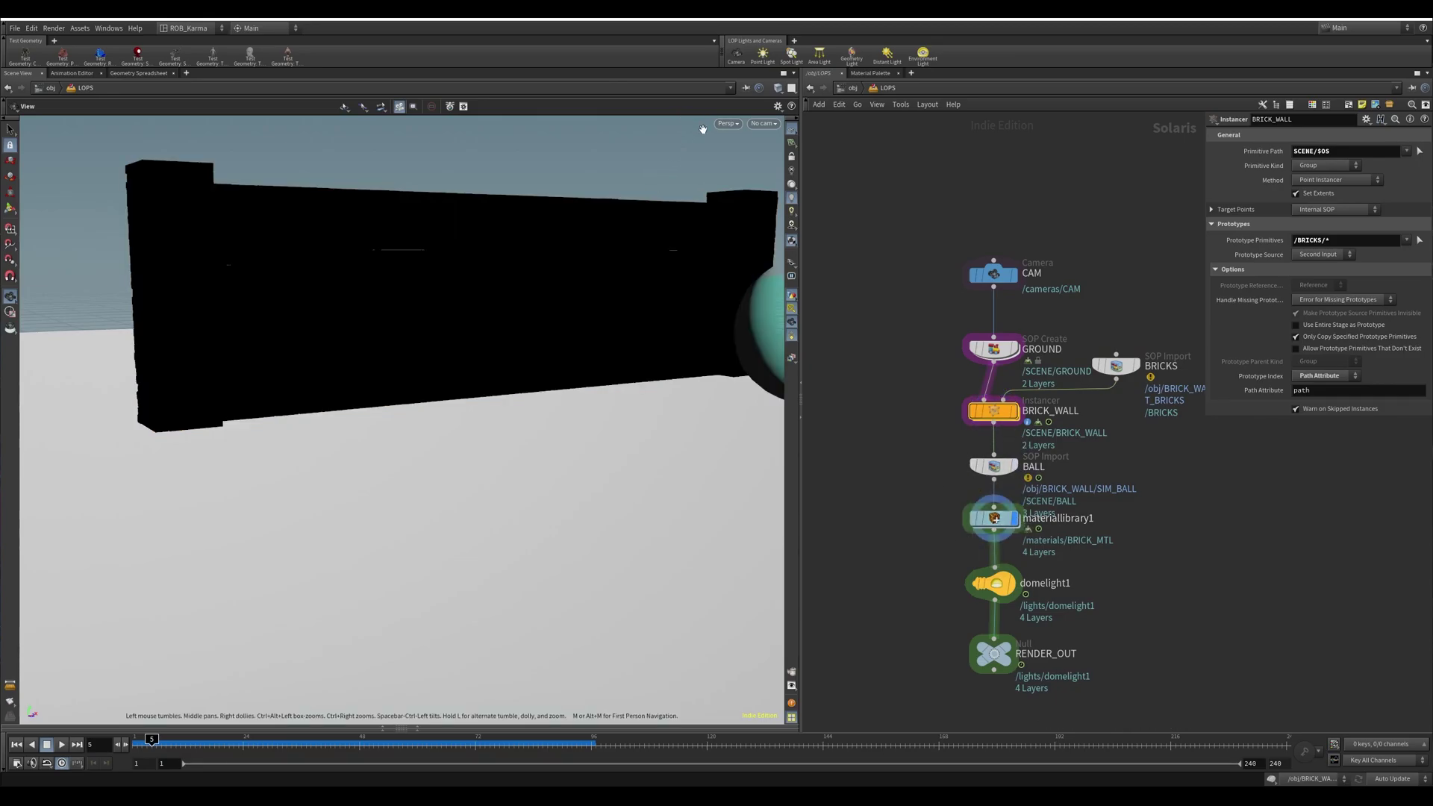
click(726, 124)
click(750, 179)
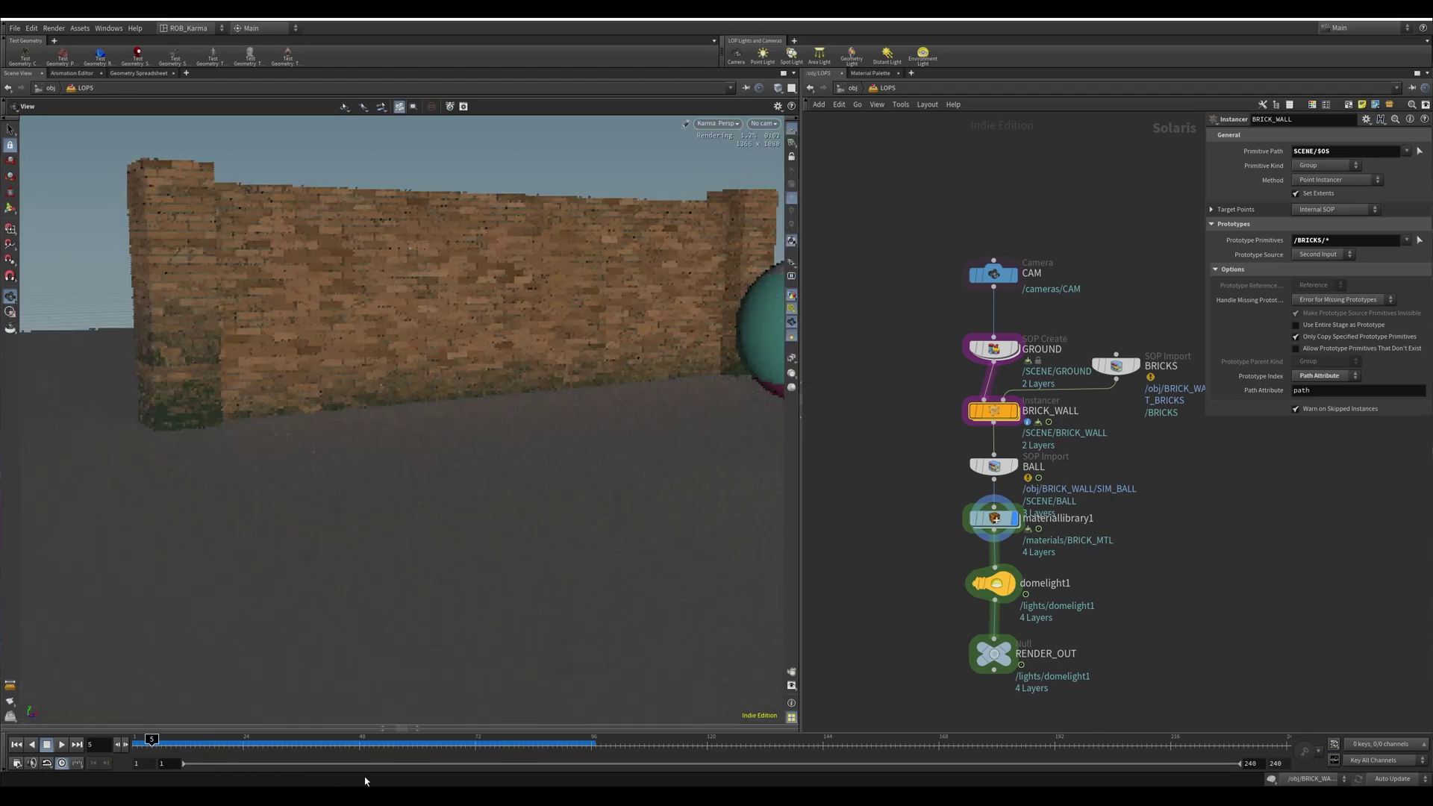
click(1015, 587)
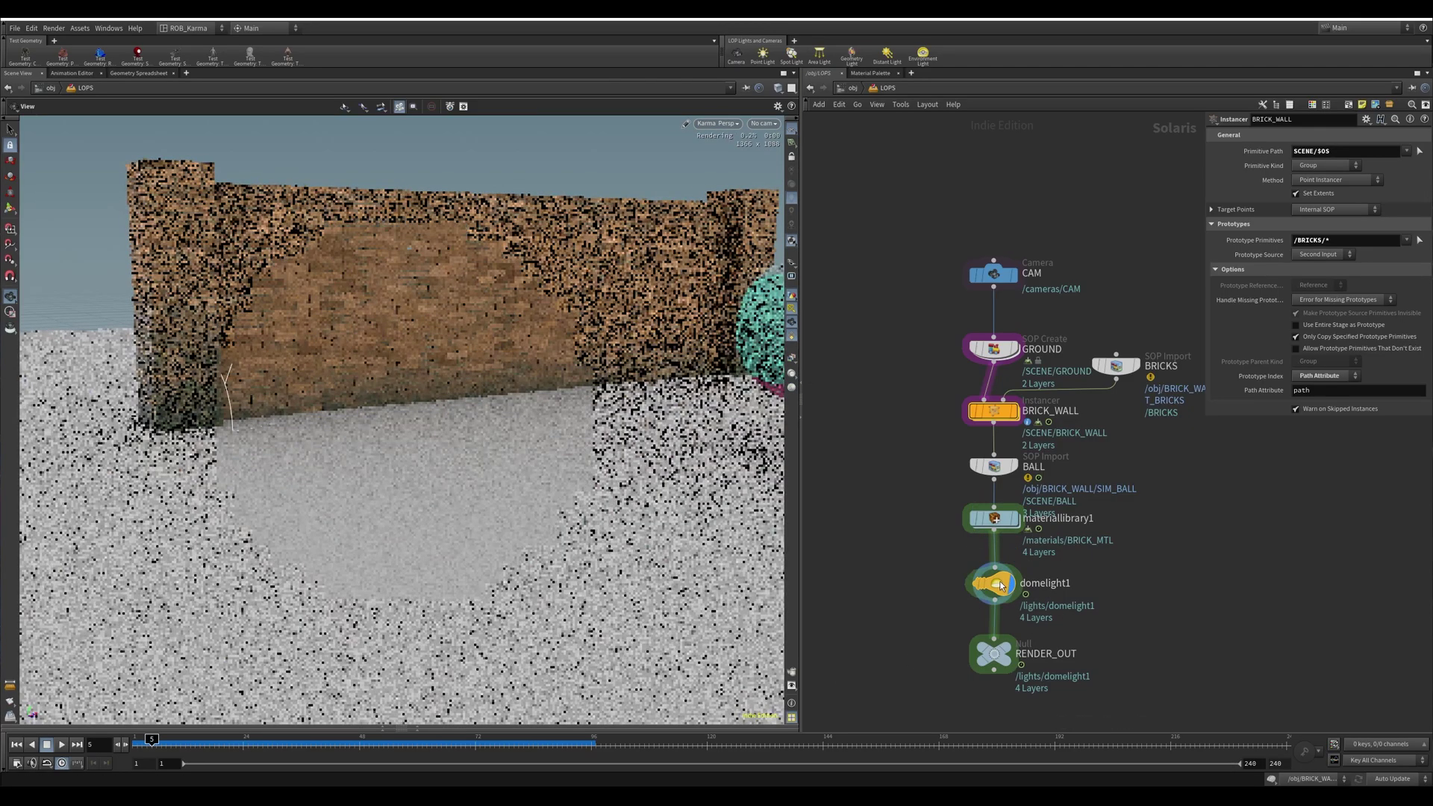
click(997, 586)
drag(477, 351, 315, 378)
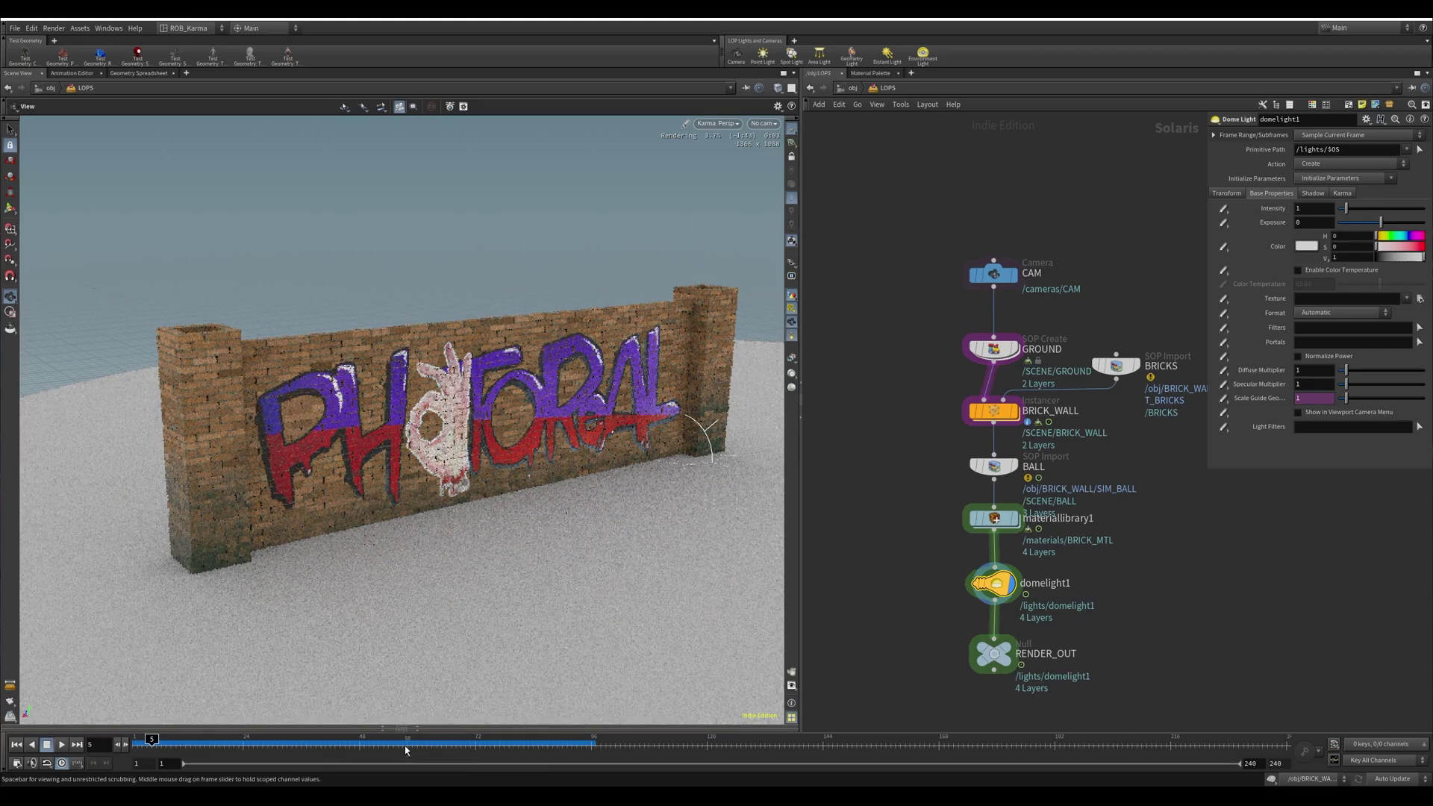
Go to frame 49 and examine the Karma render of the collapsing wall and the ball.
click(364, 747)
scroll(681, 447, down, 2)
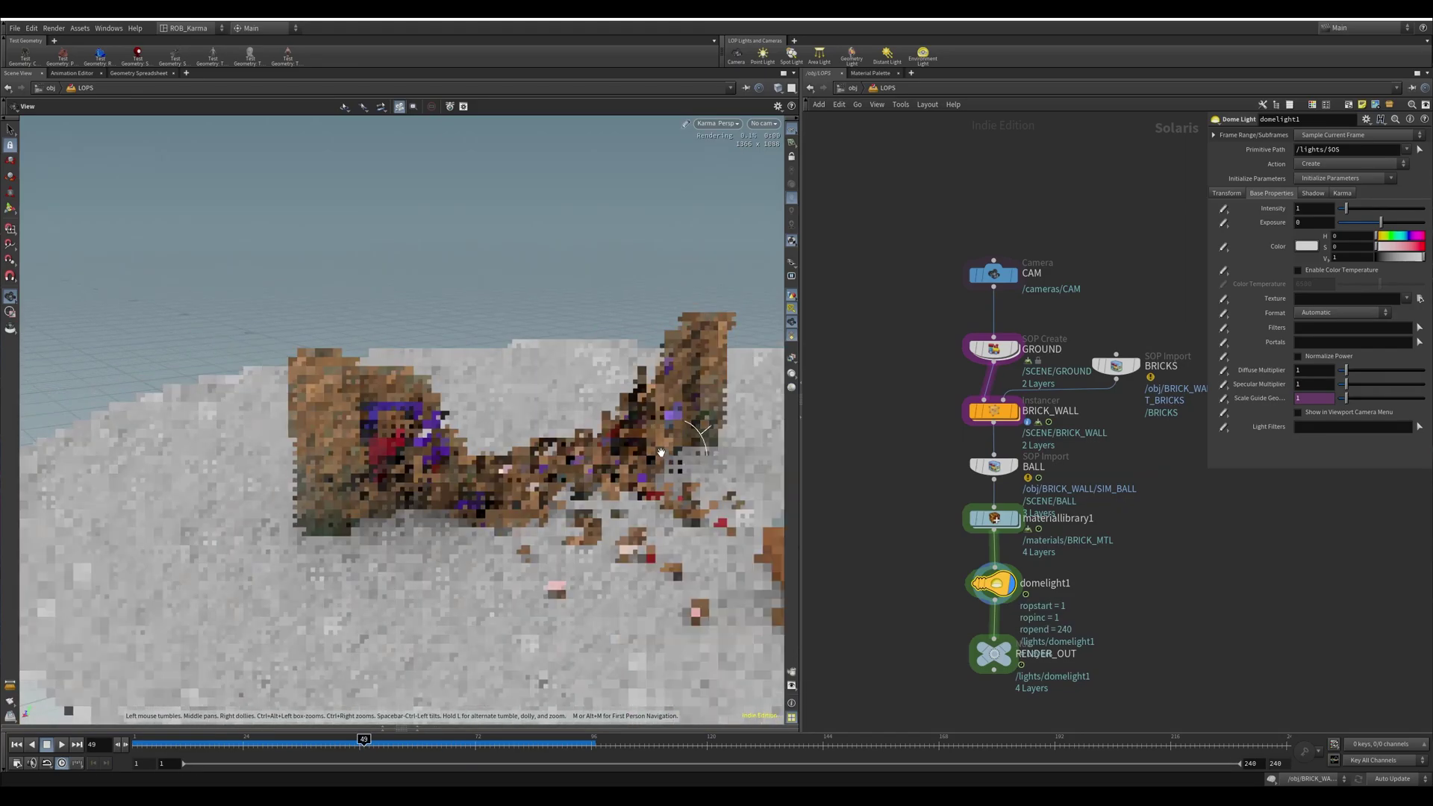
middle_drag(662, 443, 544, 405)
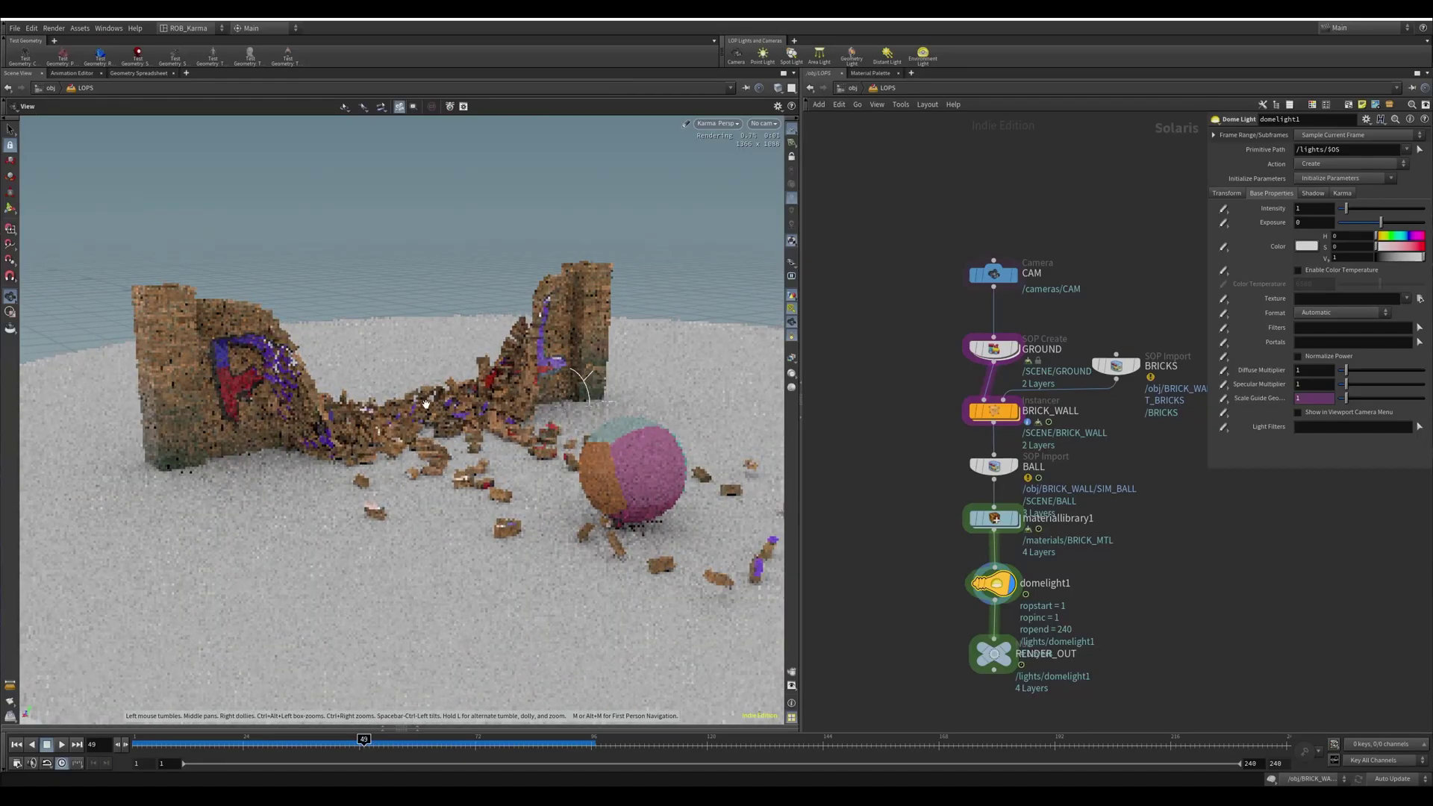
Open materiallibrary1 and examine the BRICK_MTL shader network with its UV_OFFSET subnetwork selected.
mouse_move(1004, 522)
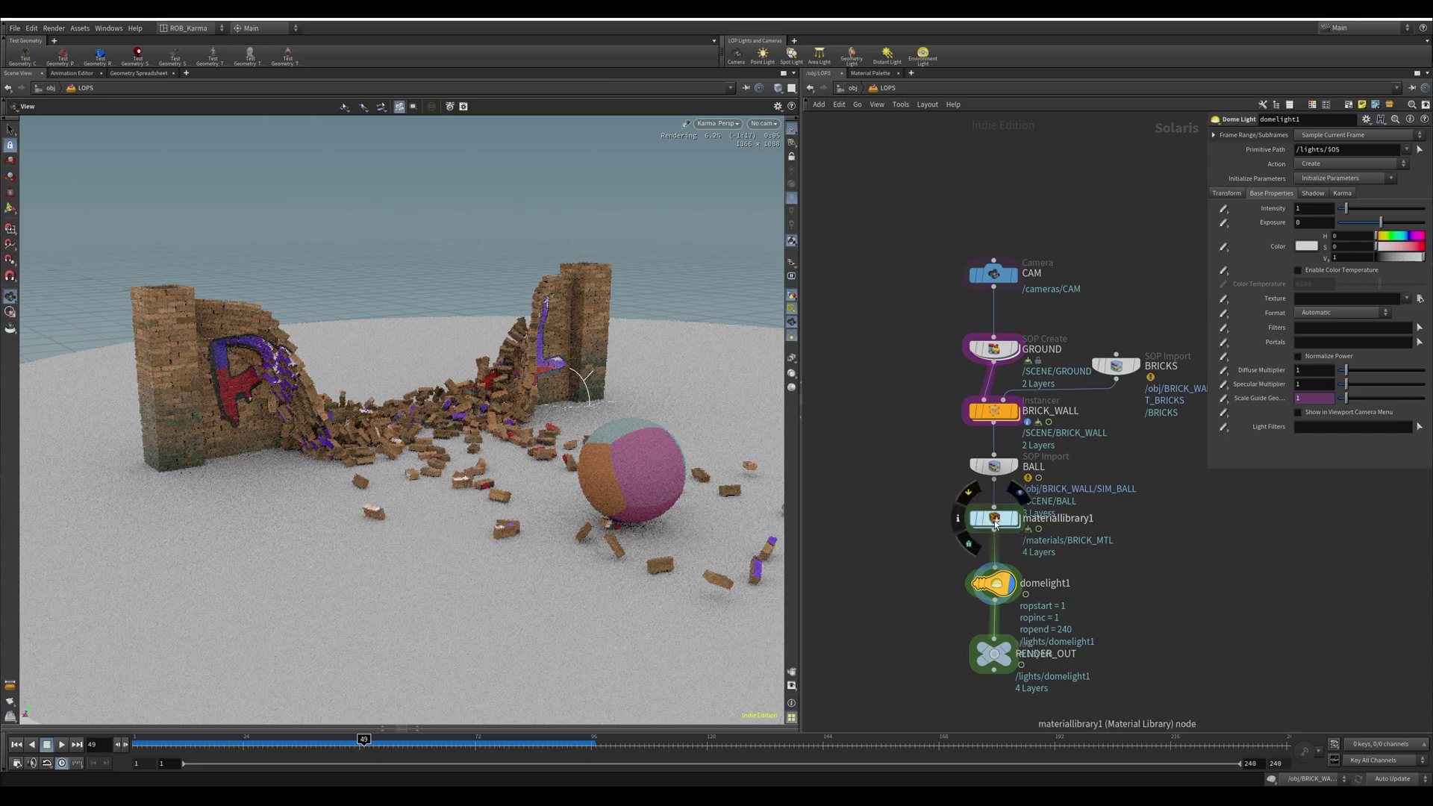
double_click(986, 517)
middle_drag(1107, 441, 1031, 526)
scroll(1090, 474, down, 1)
middle_drag(1095, 480, 1153, 483)
click(928, 349)
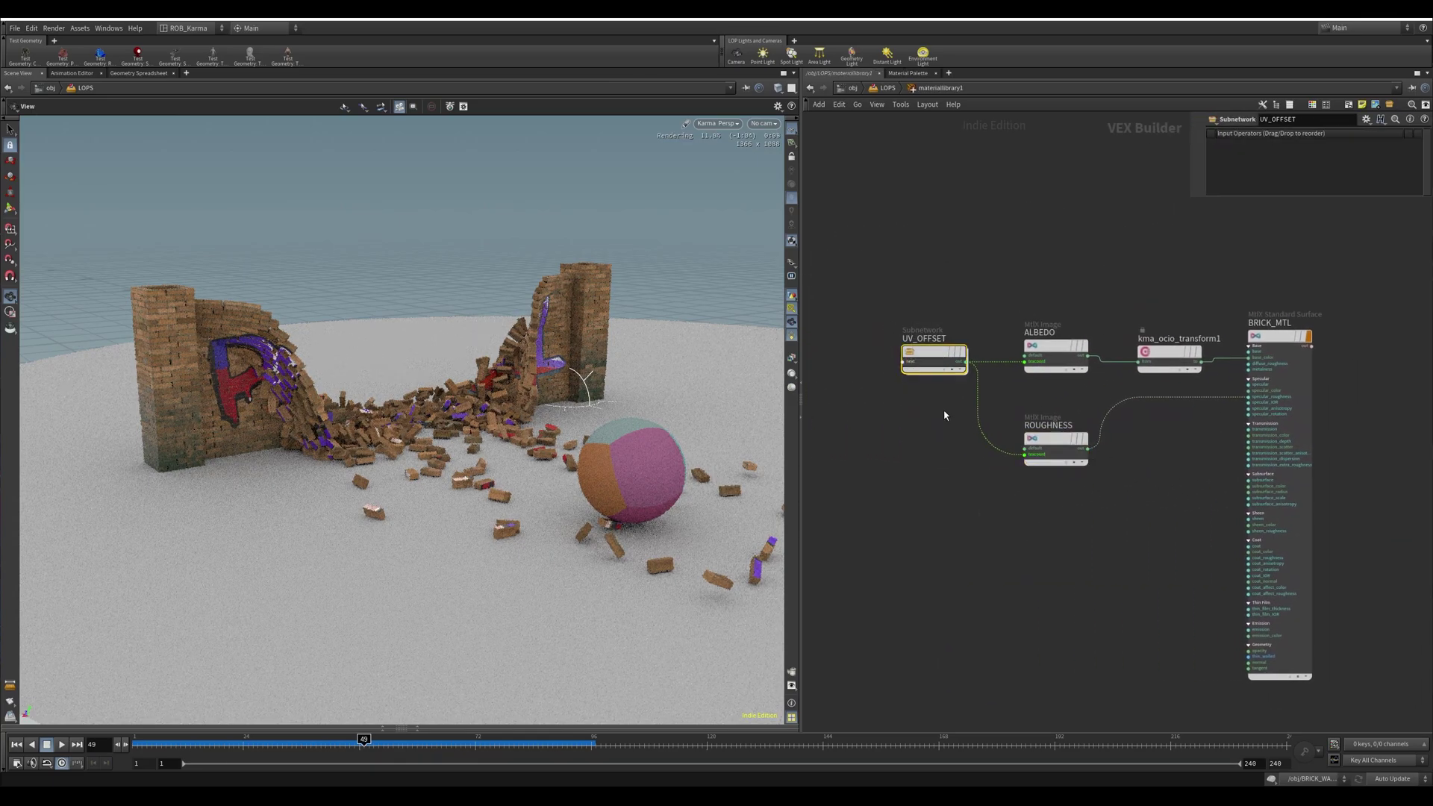
Enter the UV_OFFSET subnetwork and examine how the UV, UV_SCALE and UV_OFFSET nodes are combined.
double_click(929, 351)
middle_drag(953, 414, 951, 333)
scroll(1009, 262, down, 3)
middle_drag(1026, 263, 1000, 361)
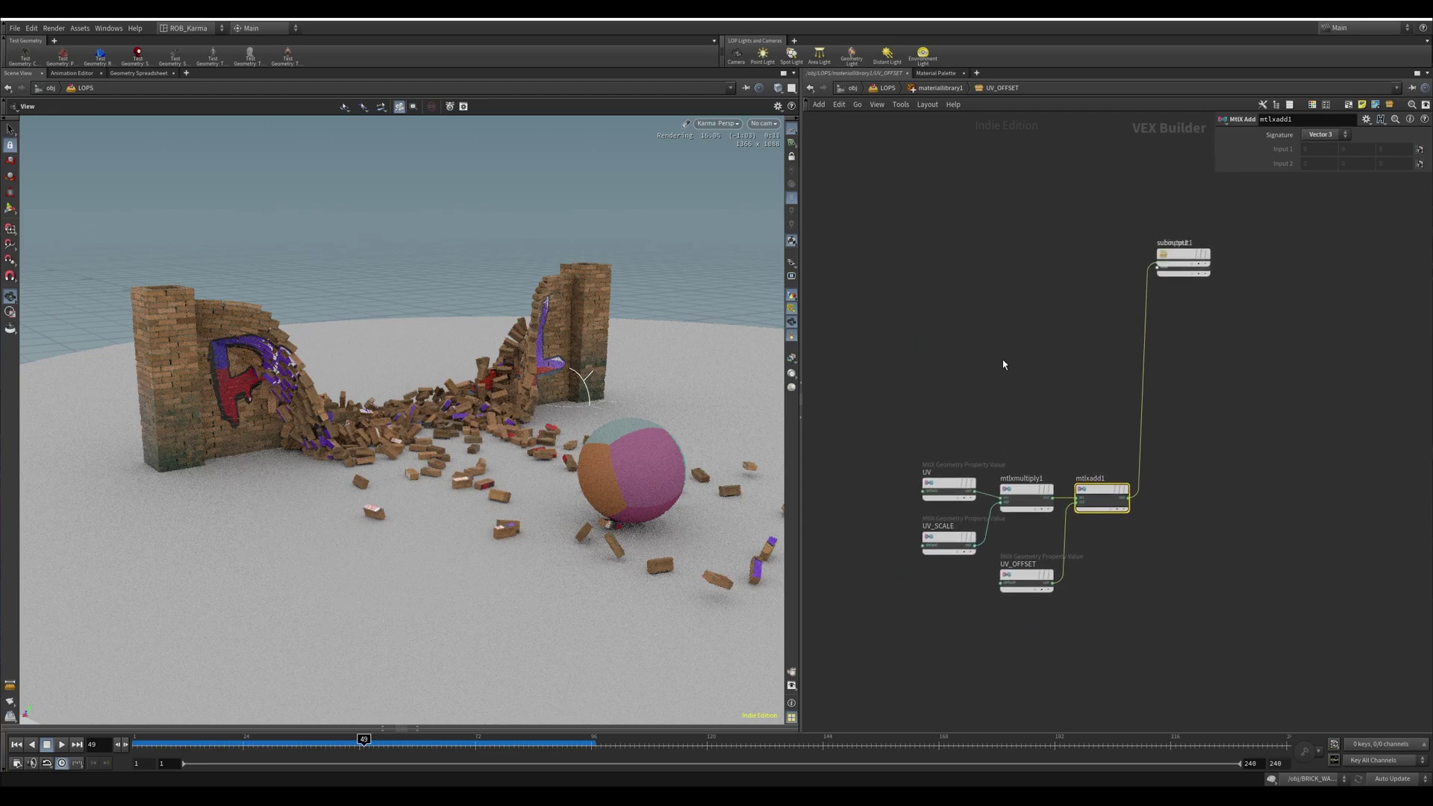
Reposition the subinput1 and suboutput1 nodes beside the UV network, and inspect the UV, UV_SCALE, UV_OFFSET and math nodes.
drag(1188, 272, 1207, 491)
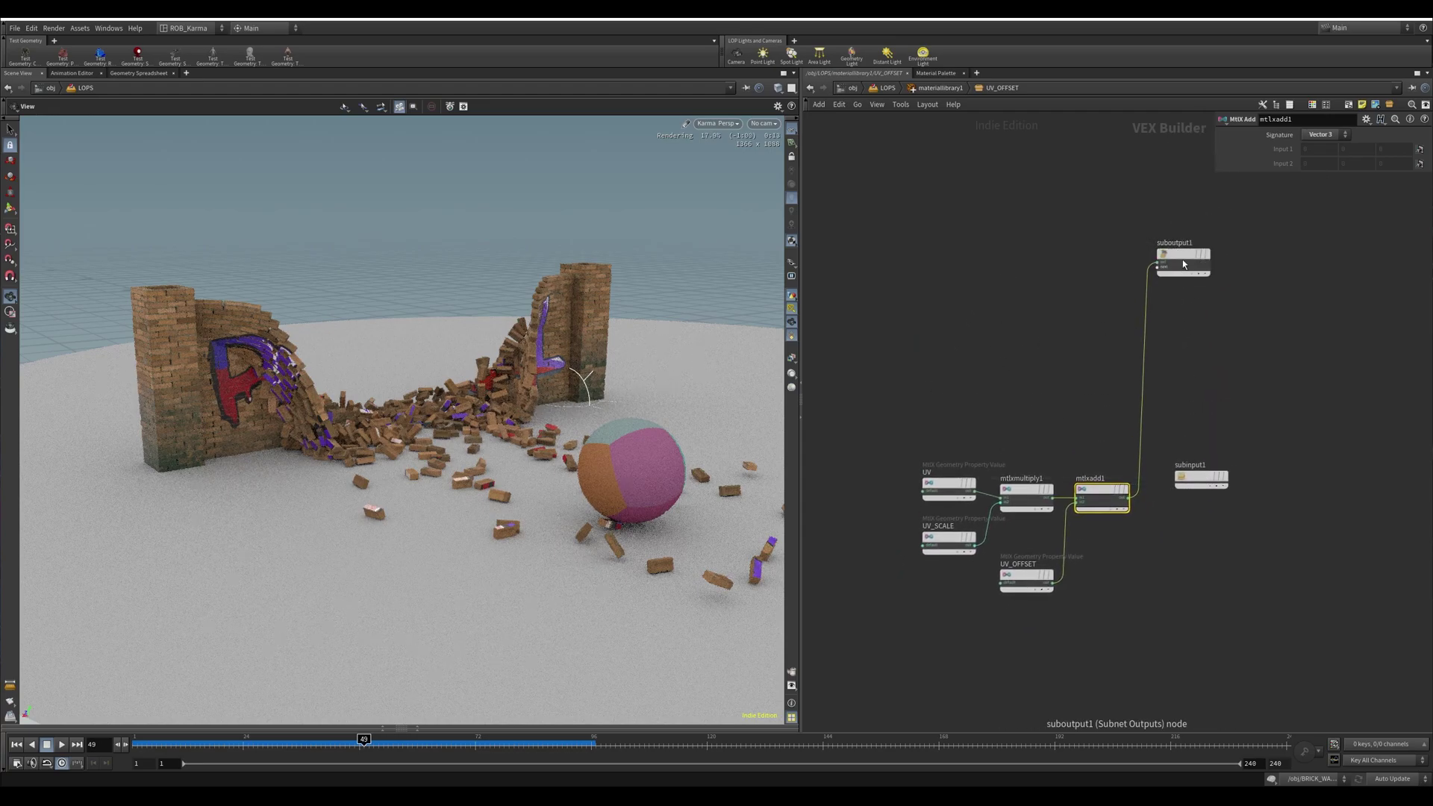
drag(1182, 258, 1220, 576)
click(948, 484)
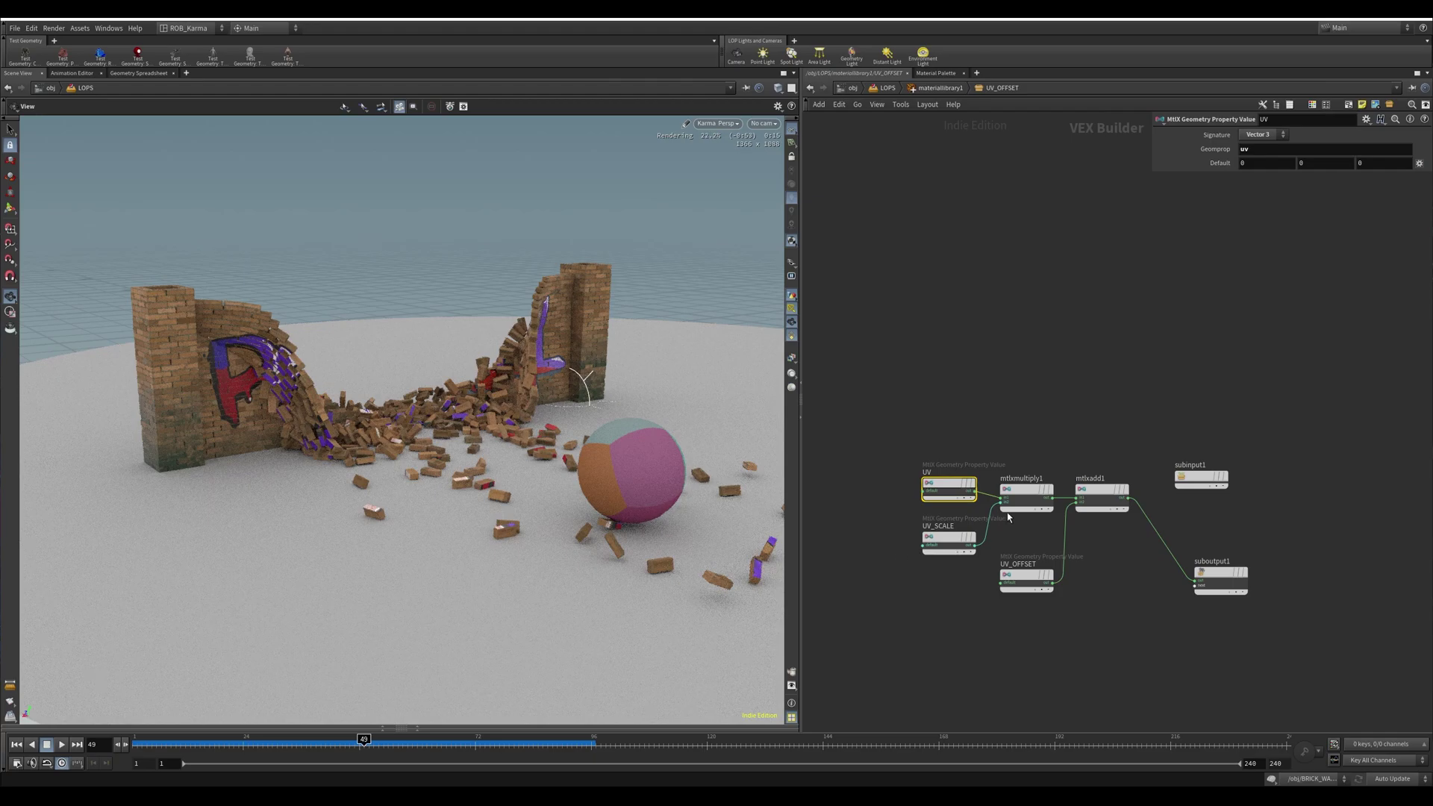
click(1026, 494)
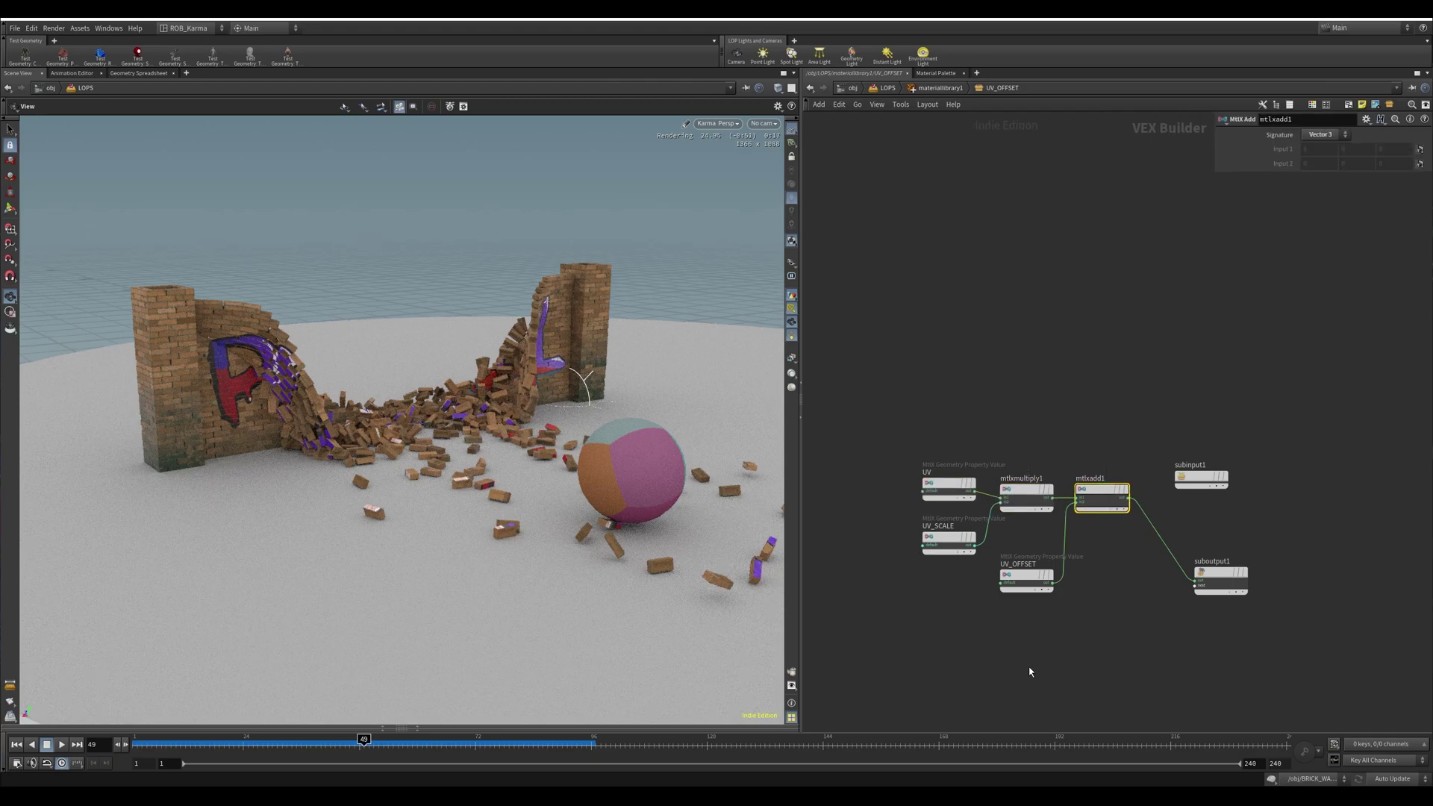
click(1026, 576)
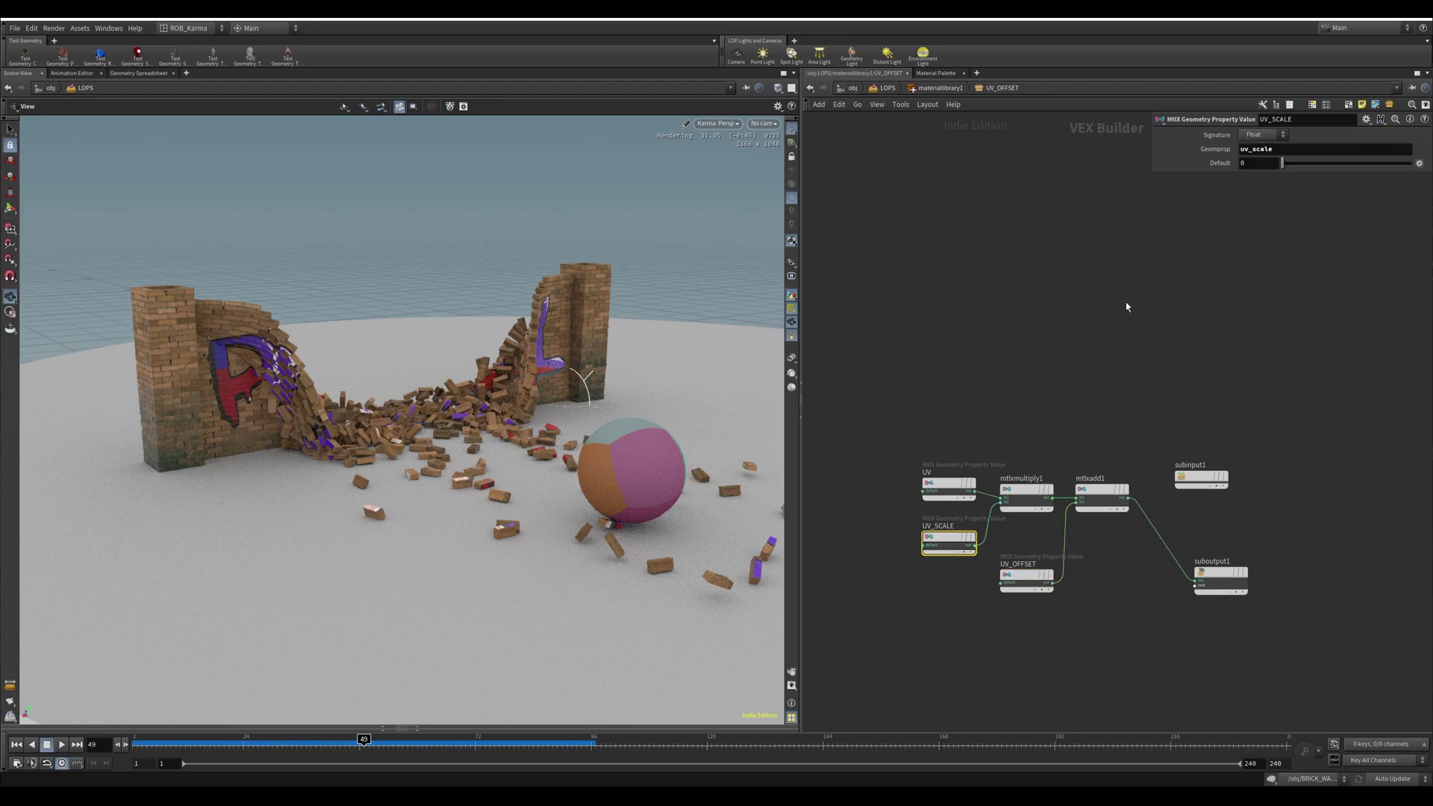
Return to the BRICK_MTL shader network and widen the ALBEDO image node's parameters to read its full UDIM texture filename.
key(u)
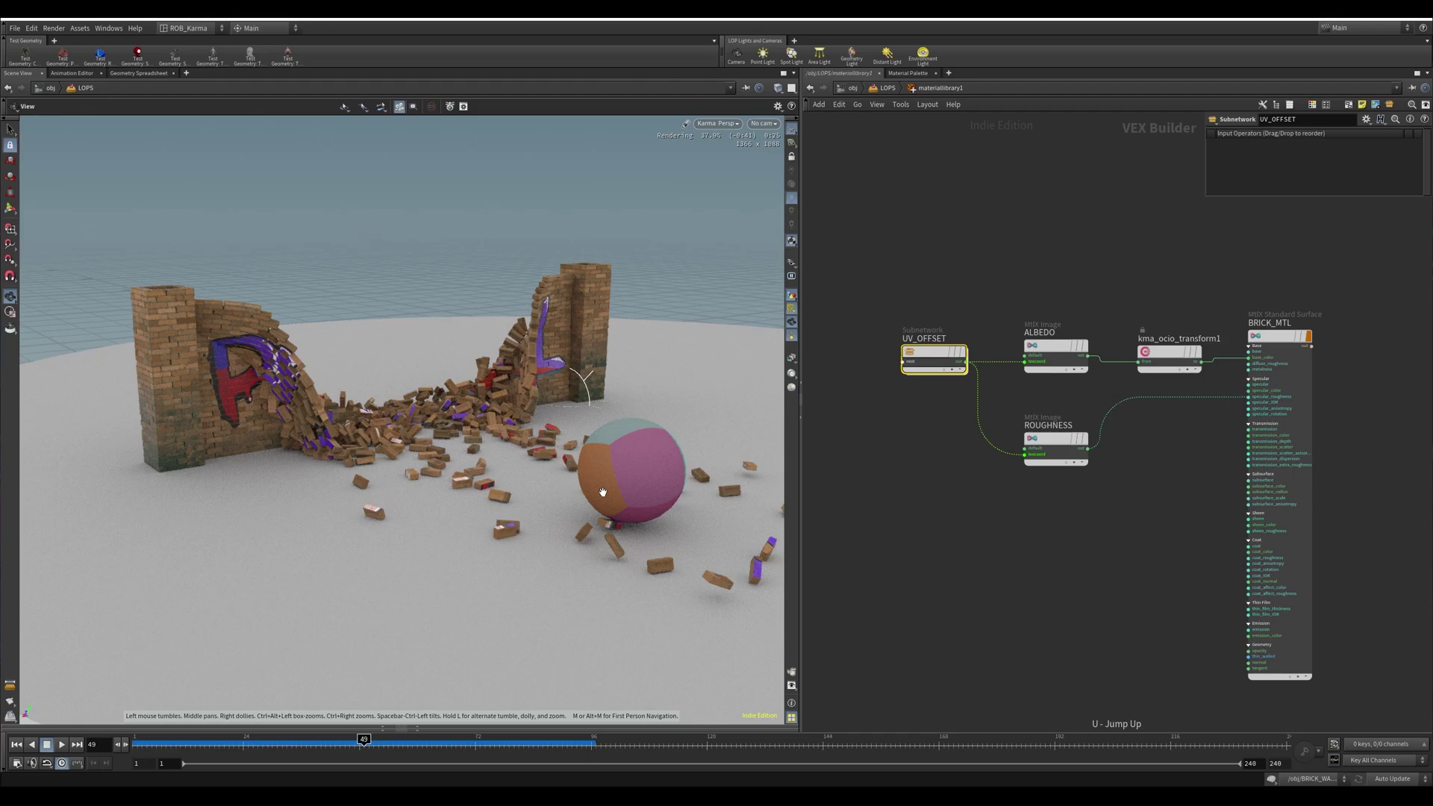
click(1074, 369)
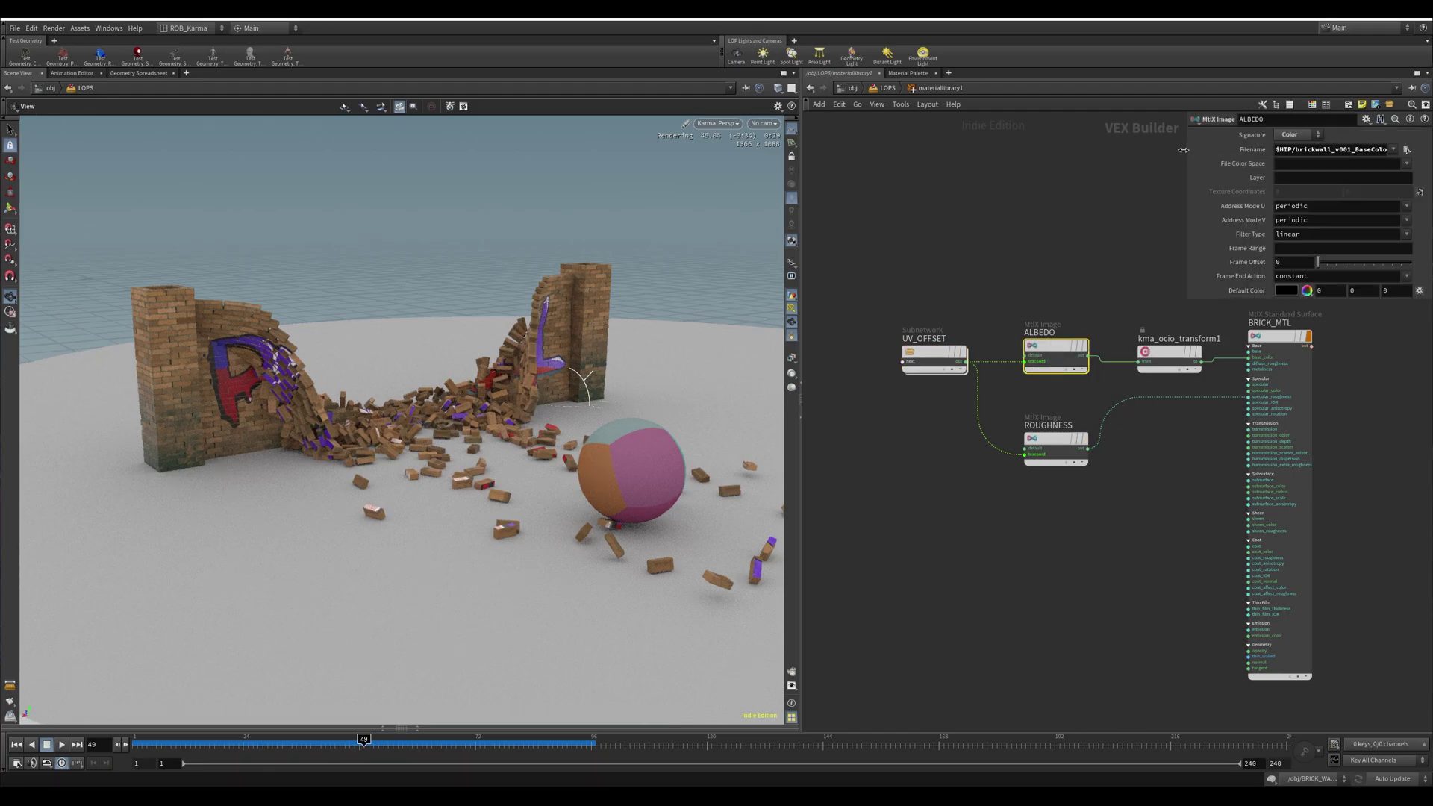
drag(1186, 149, 965, 147)
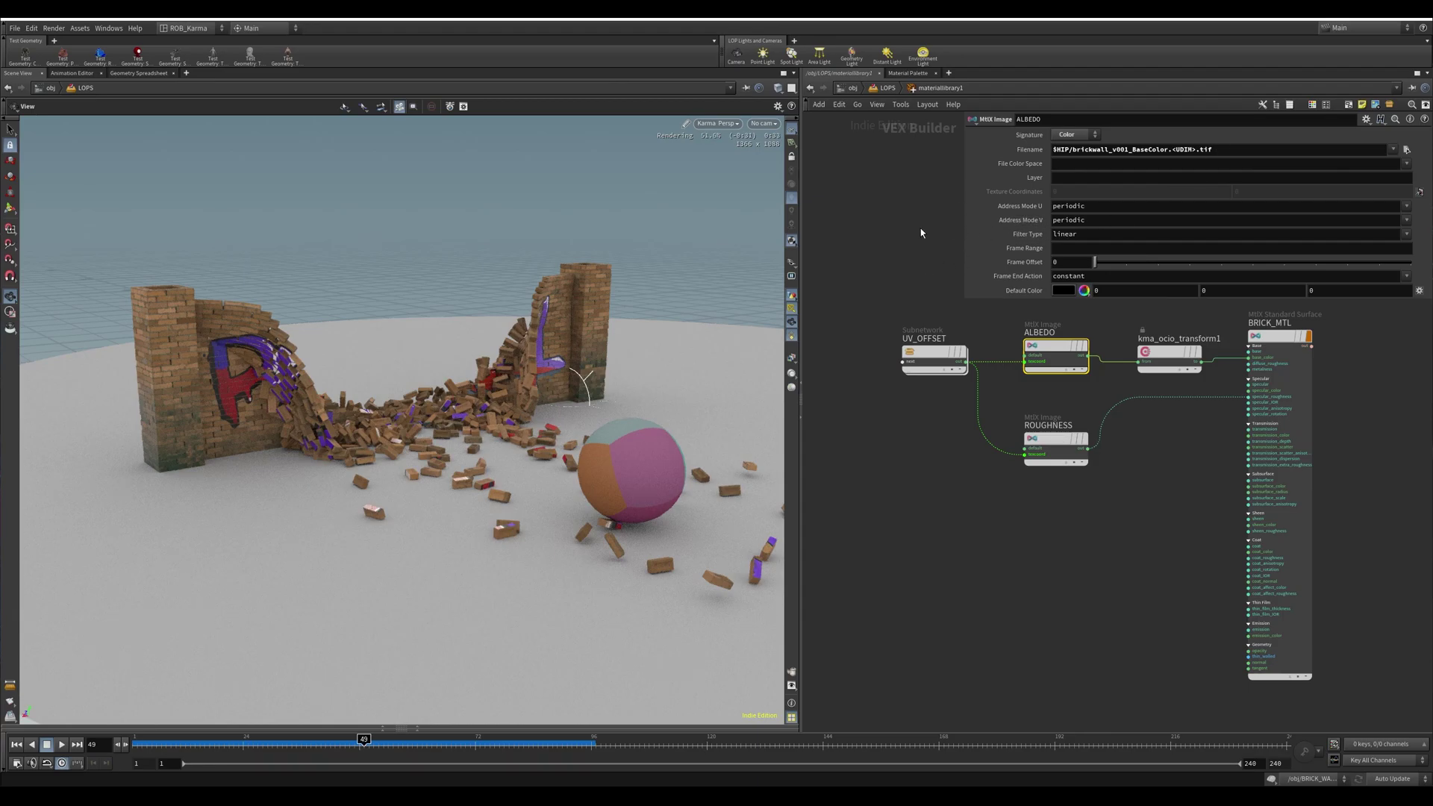
Return to the LOPS network and go to frame 17 to view the Karma render of the ball hitting the wall.
key(u)
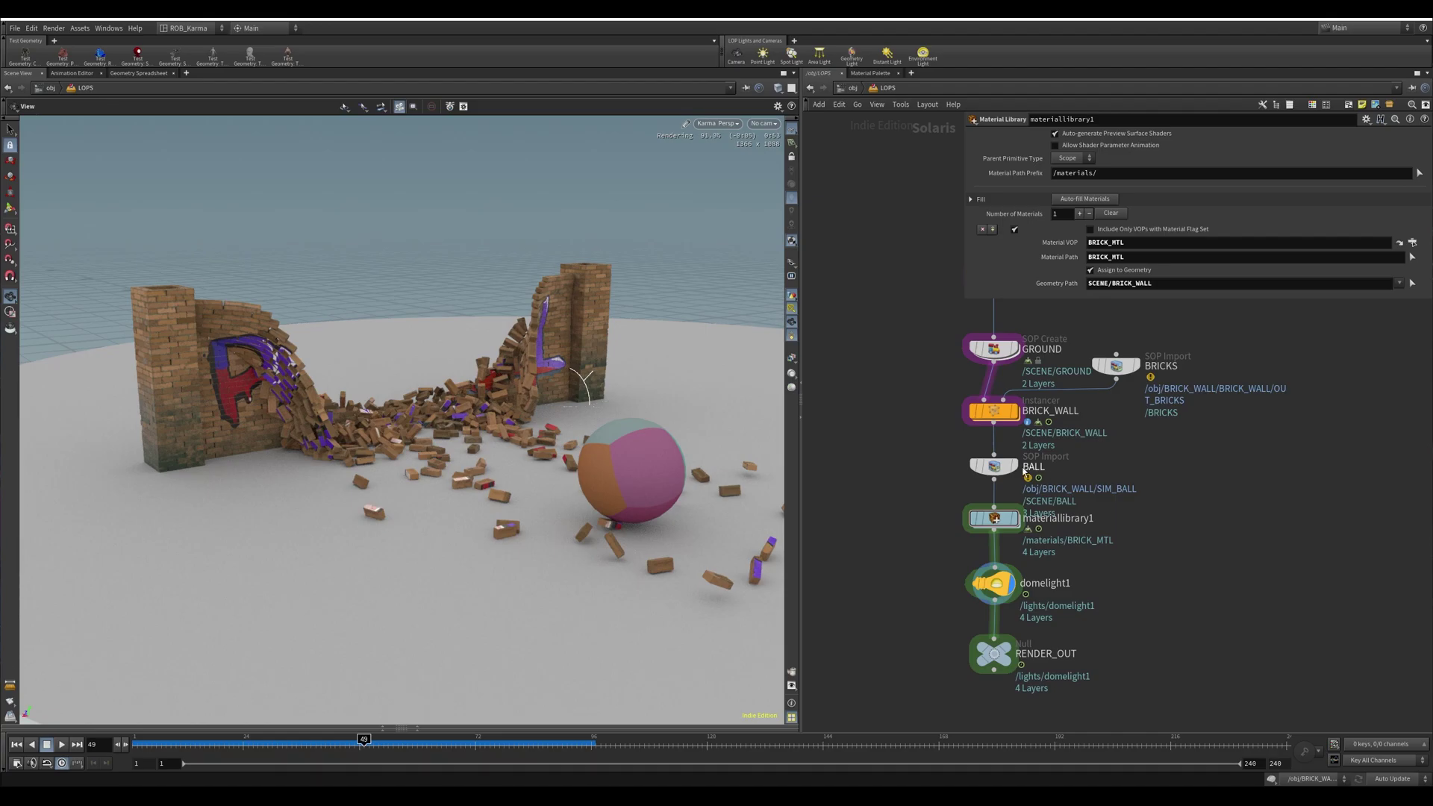
mouse_move(993, 411)
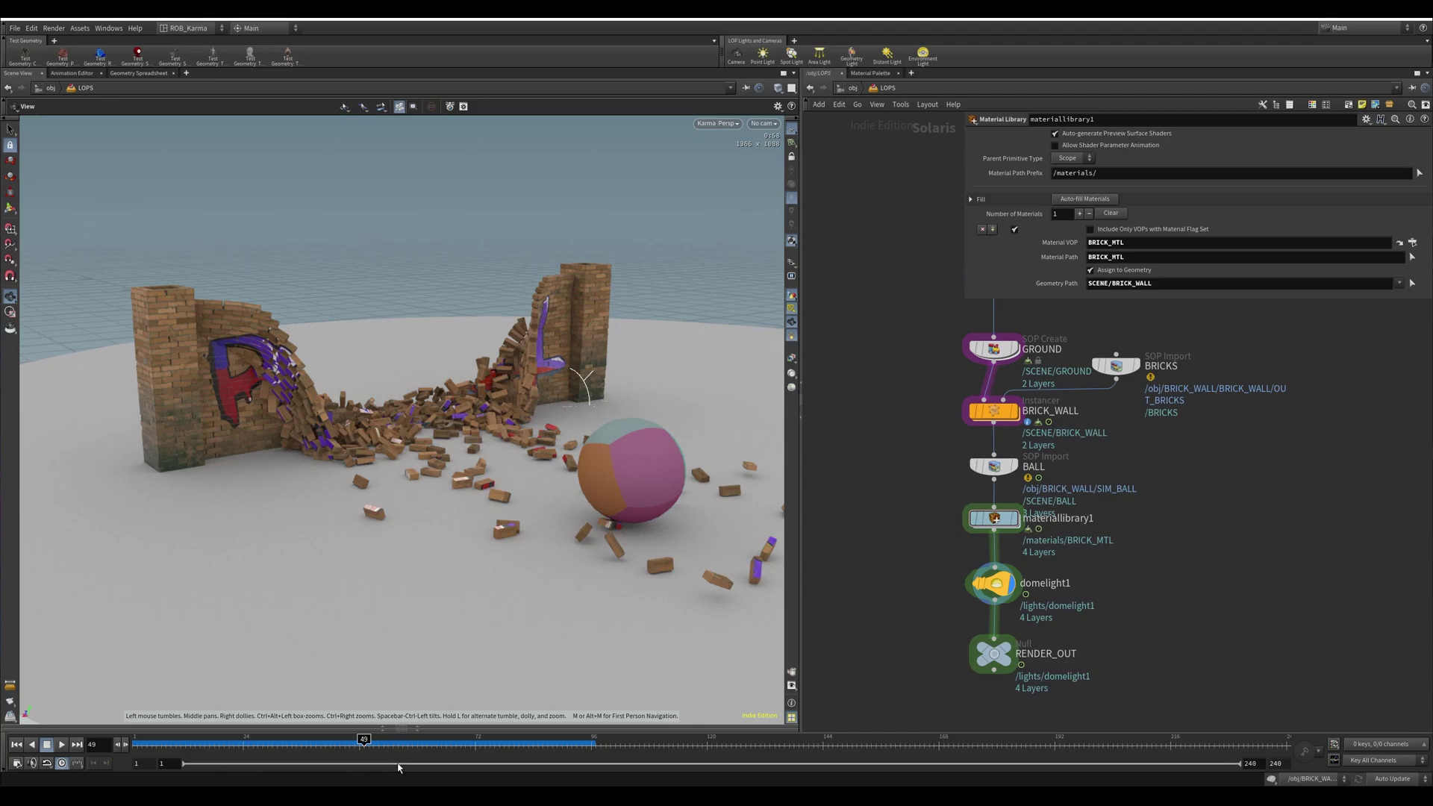
click(427, 742)
click(210, 742)
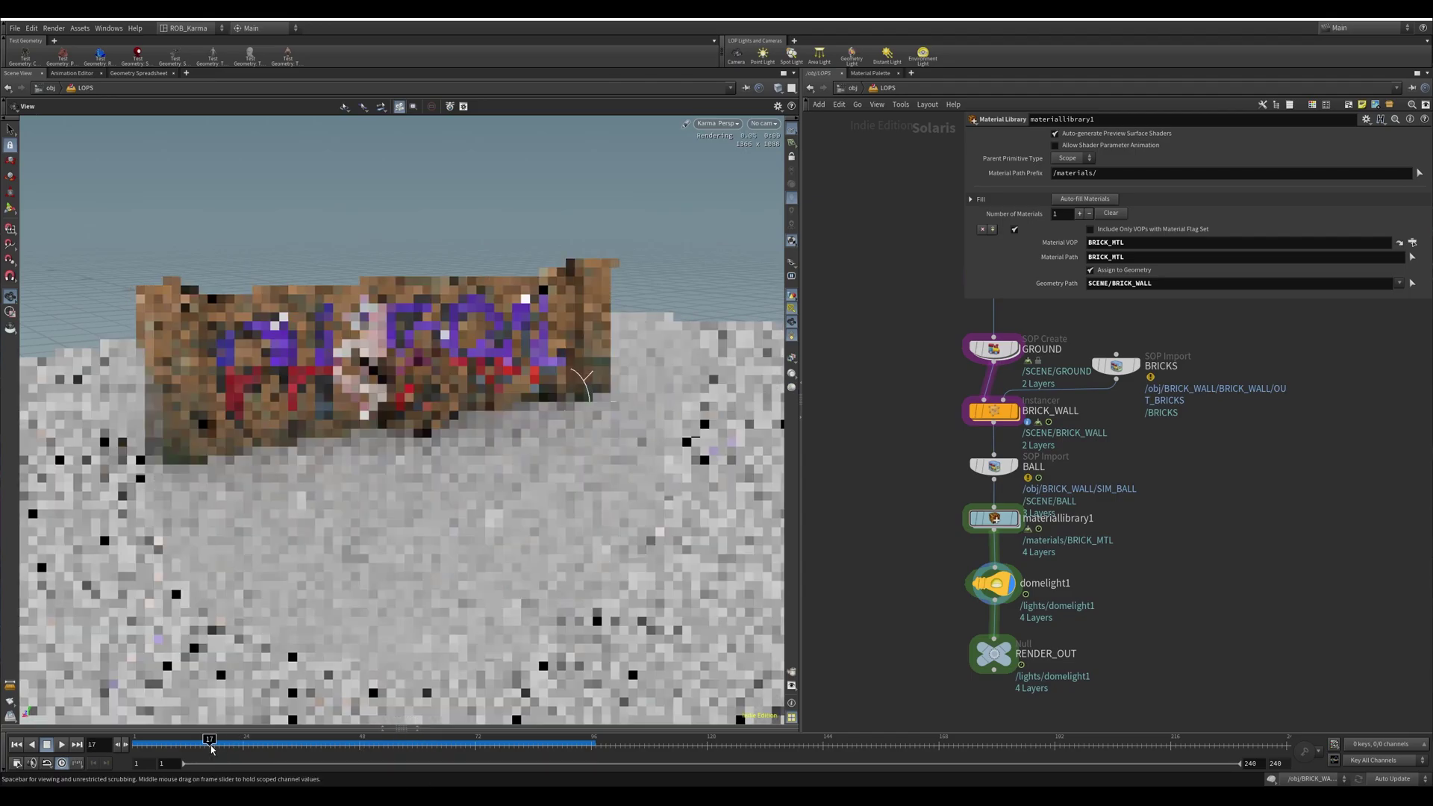
scroll(882, 403, down, 5)
scroll(896, 414, up, 2)
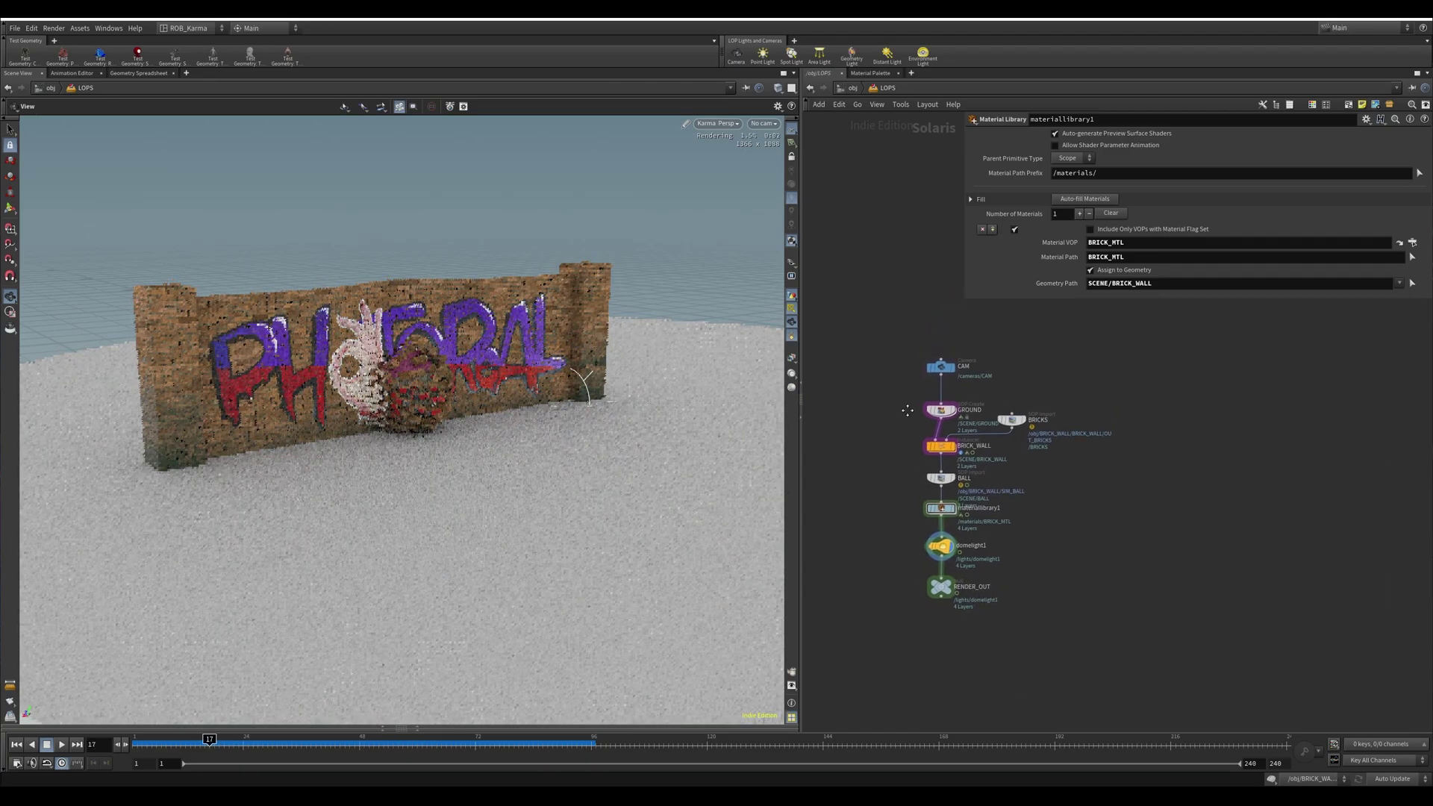